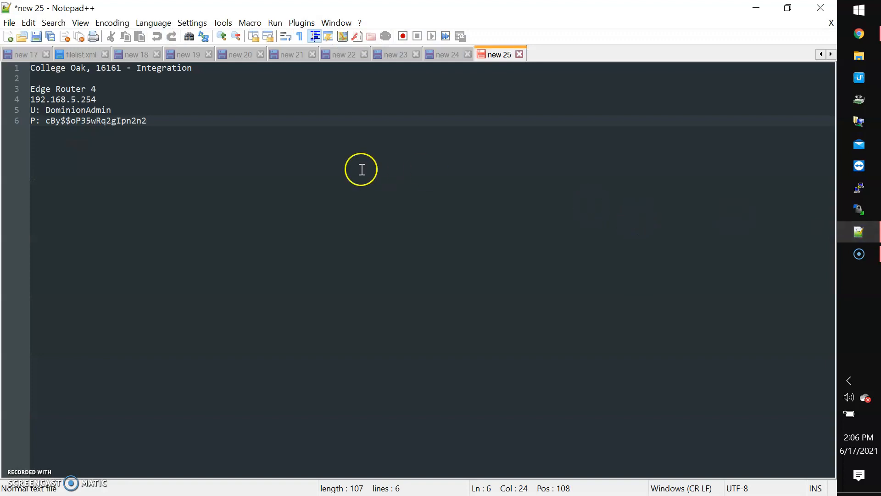
Add an 'Edge Switch 8' entry with a 'U:' line holding the admin username and an empty 'P:' line.
key(Return)
key(Return)
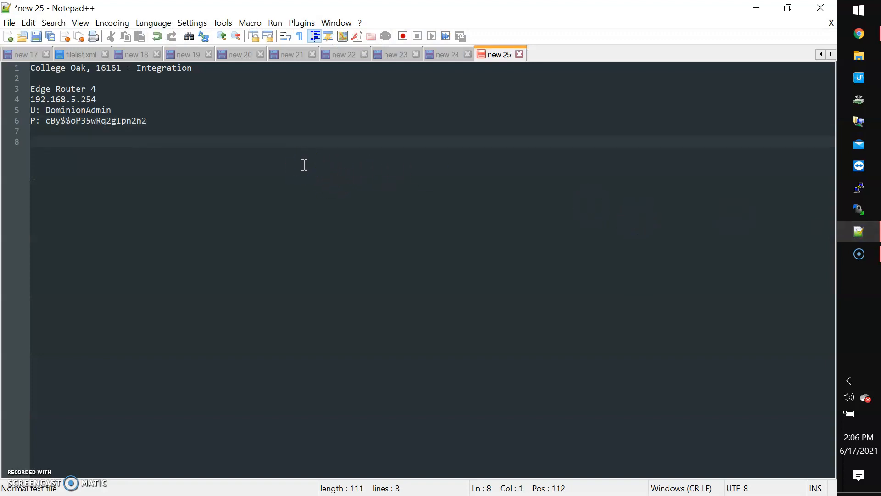
text(Edge)
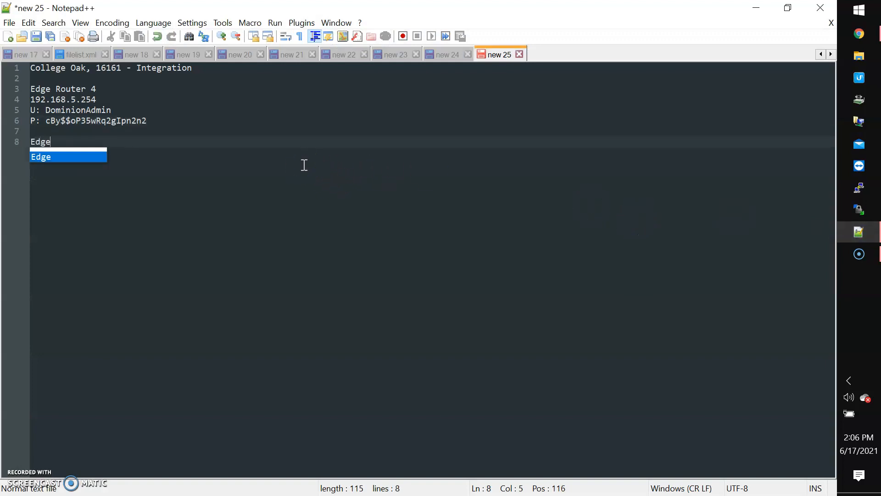
text( Switch 8)
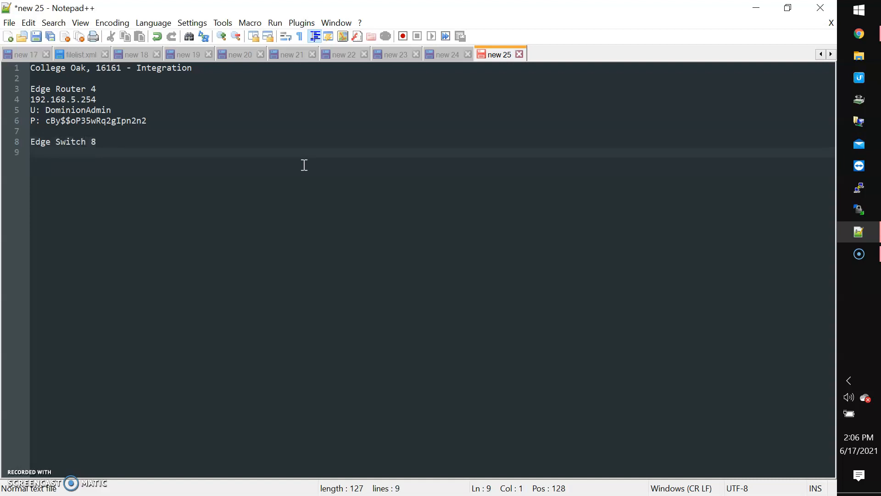
text( U: Do)
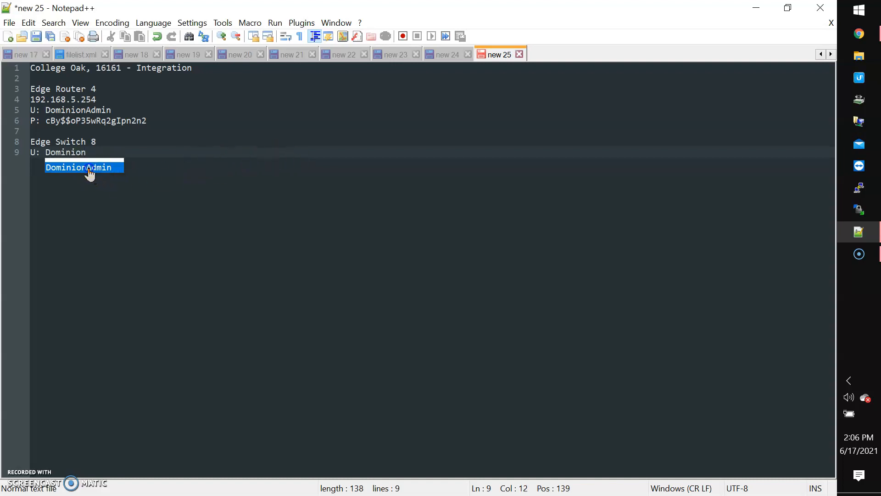
text(minionAdmin)
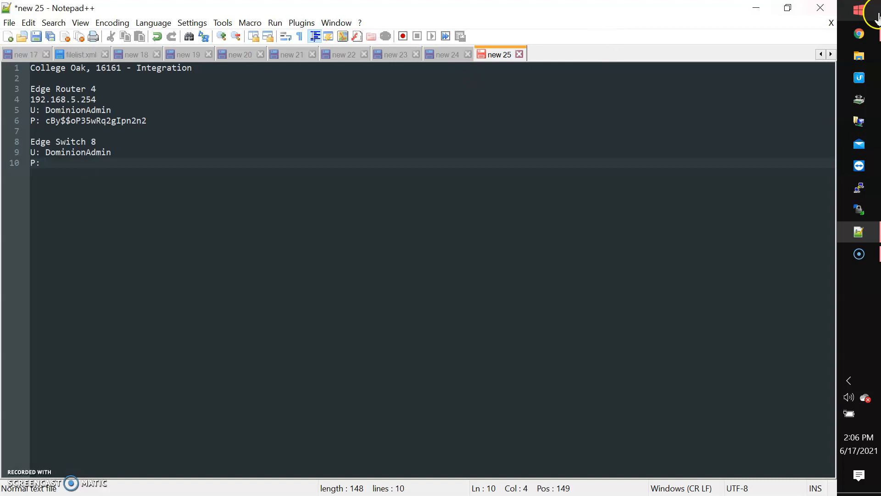
Generate a 20-character Keeper password and paste it on the Edge Switch 8 'P:' line.
click(859, 34)
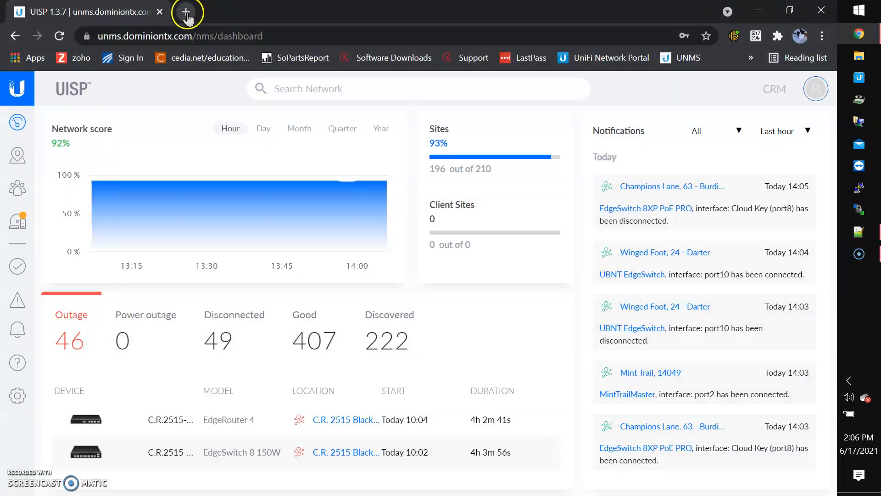
click(733, 36)
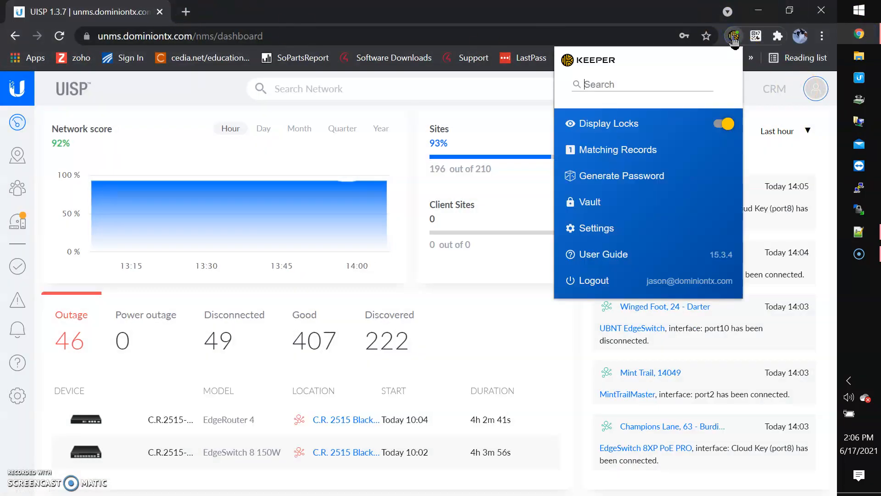
click(651, 176)
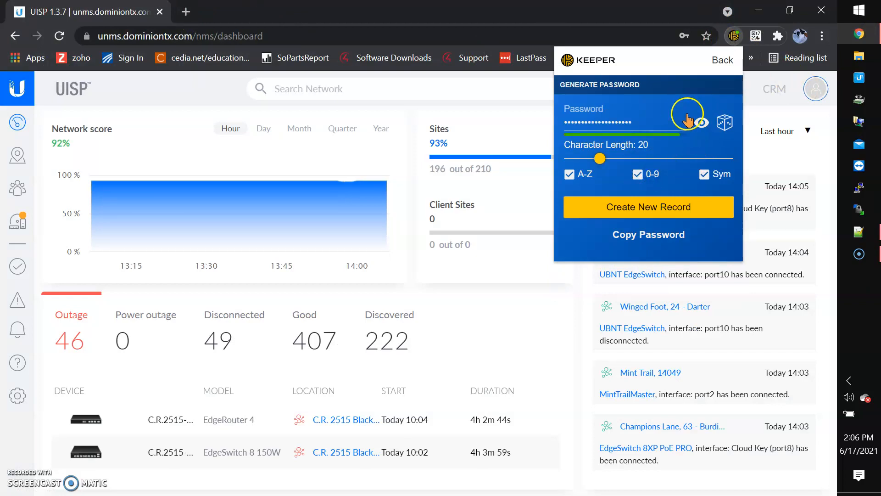
click(701, 122)
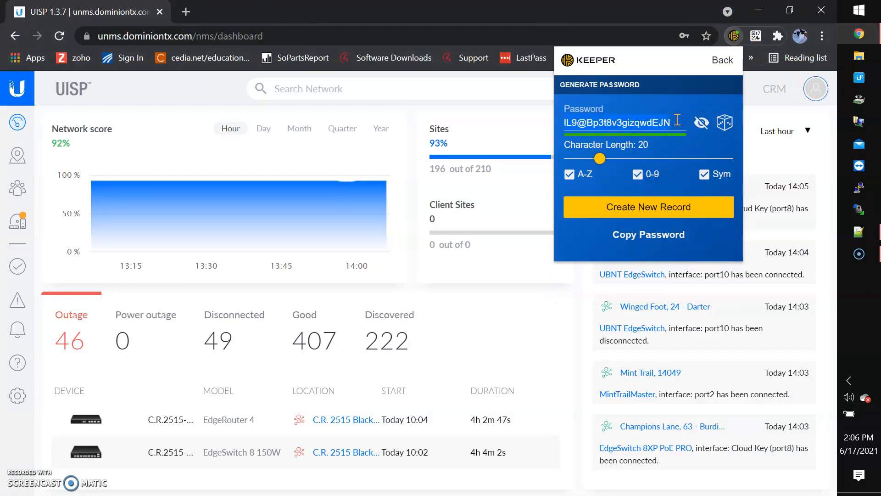
click(860, 232)
key(ctrl+v)
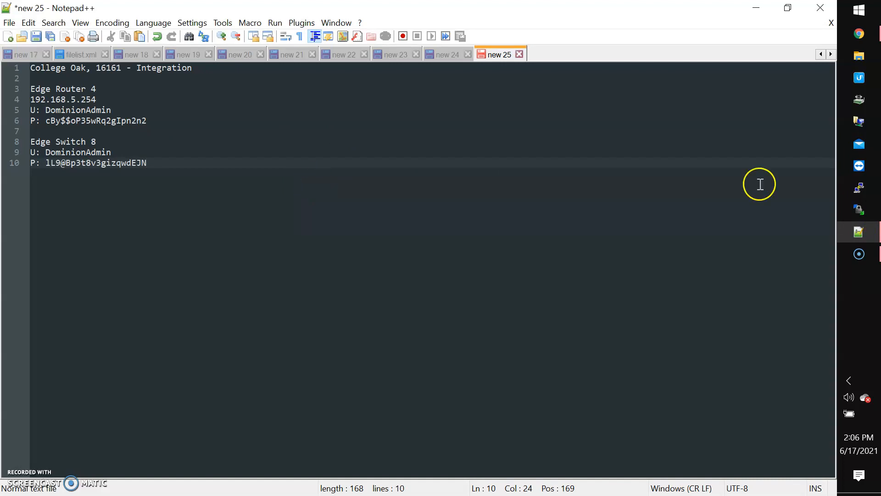
Launch the Ubiquiti Device Discovery Tool to list IntegrationER4 and the UBNT EdgeSwitch at 192.168.5.141.
click(862, 76)
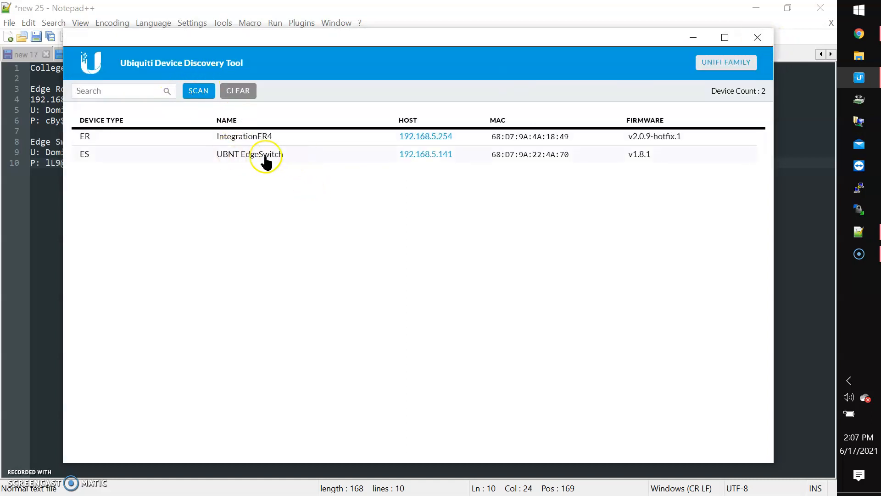
Open 192.168.5.141 in Chrome and proceed past the unsafe-certificate warning.
click(416, 157)
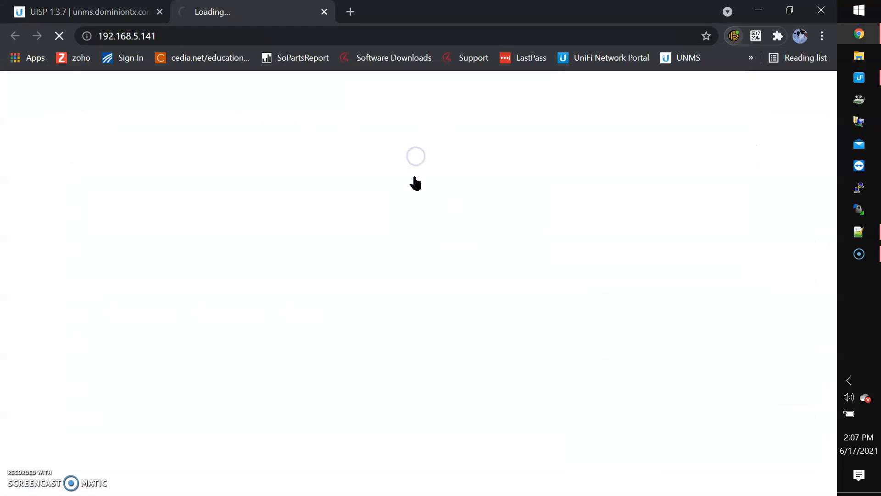
click(236, 411)
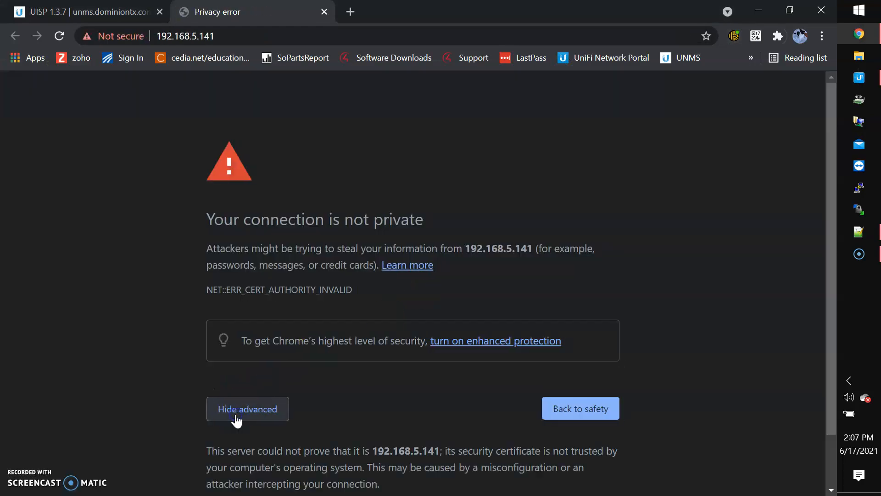
scroll(239, 423, down, 1)
click(261, 459)
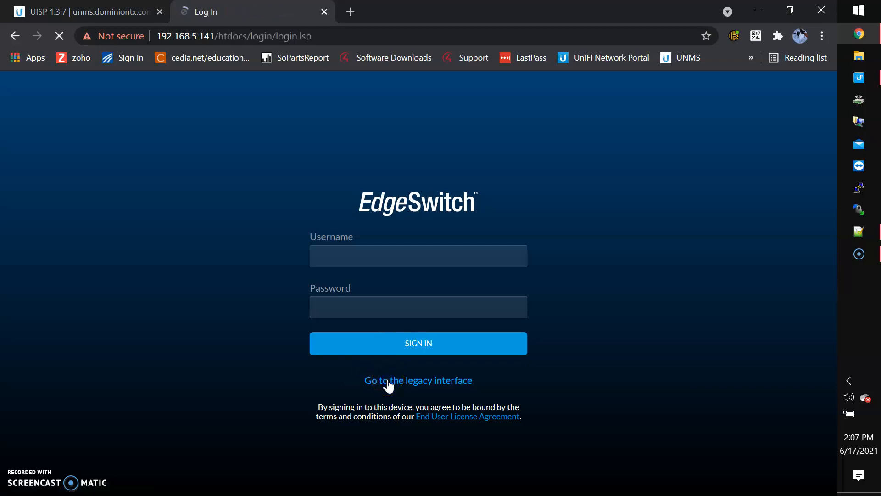
Log in with the default username and password after agreeing to the License Agreement.
text(ubnt)
key(Tab)
text(ubnt)
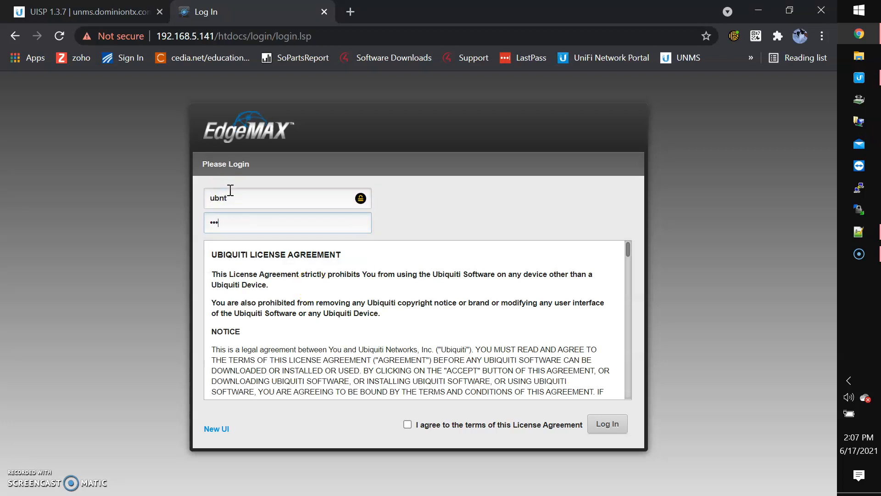
click(407, 424)
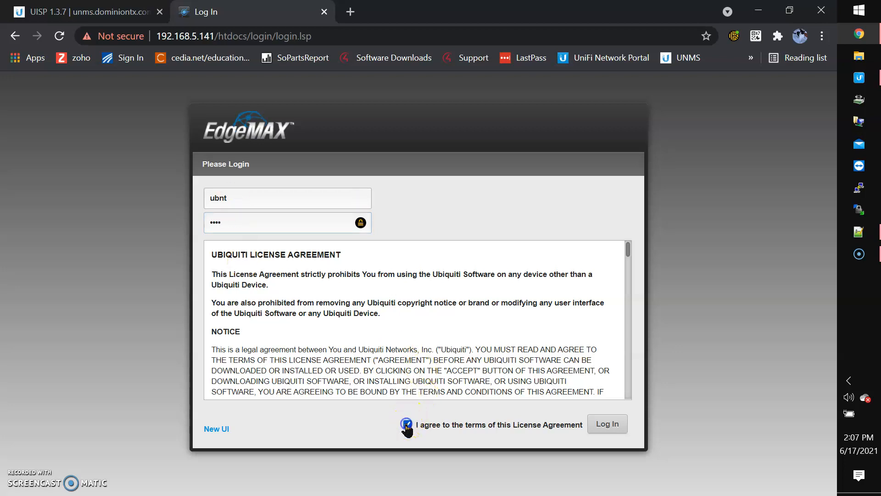
click(605, 429)
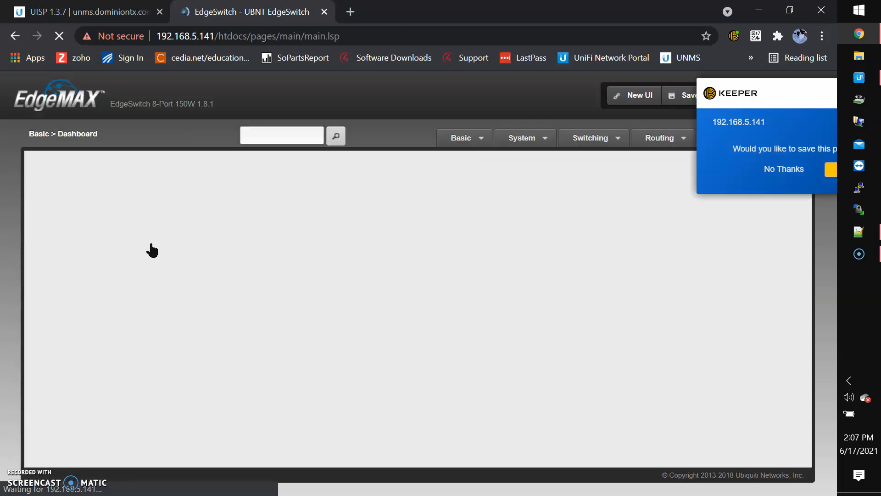
Decline Keeper's save prompt, then open Add on the System > Users > Accounts page.
click(730, 169)
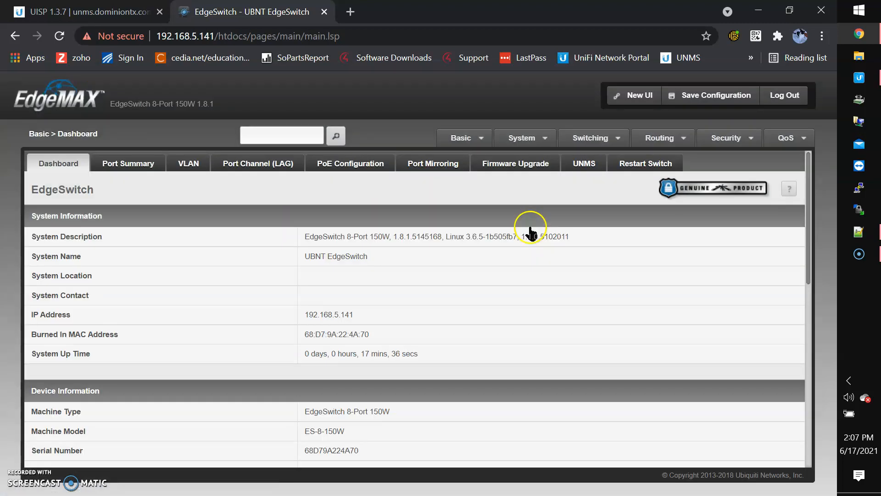
click(500, 140)
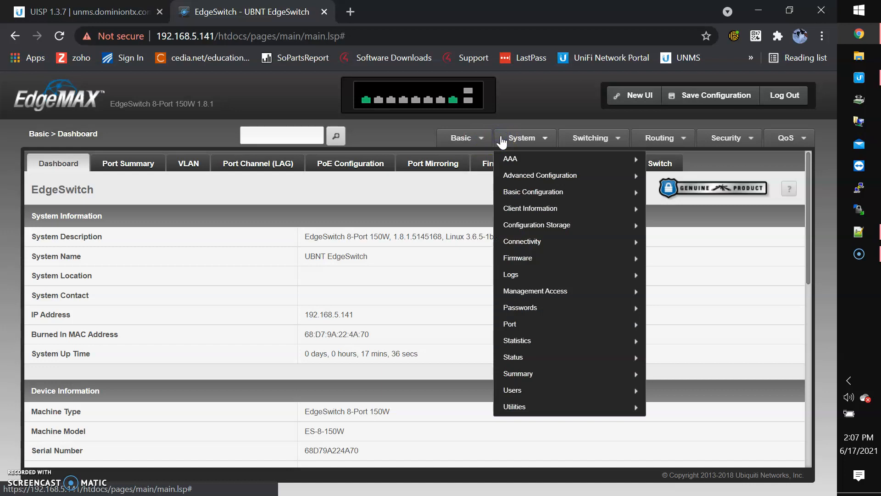
mouse_move(527, 391)
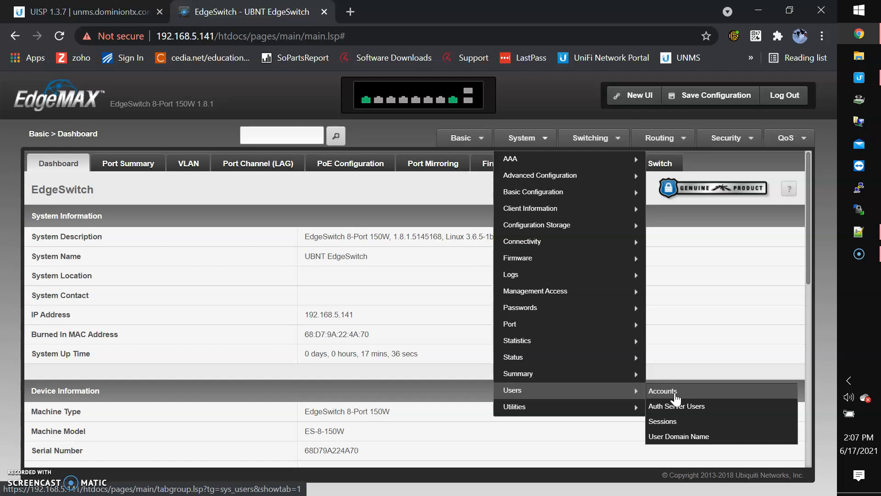
click(676, 398)
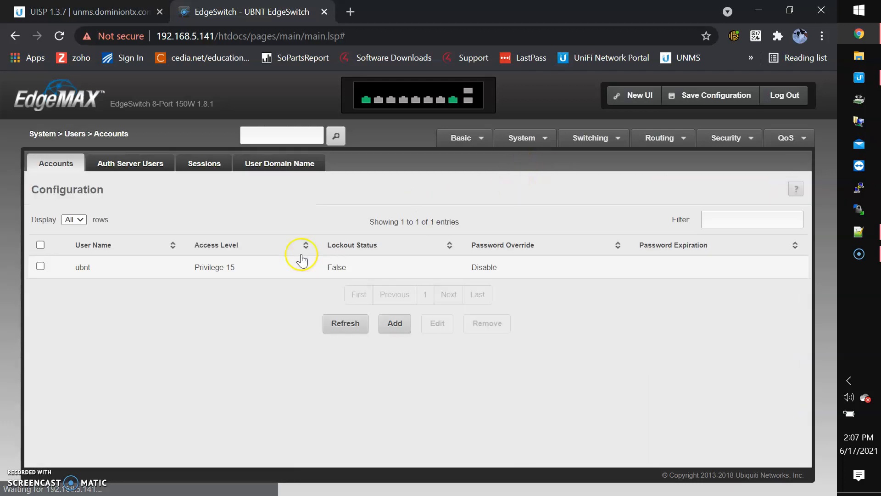
click(395, 323)
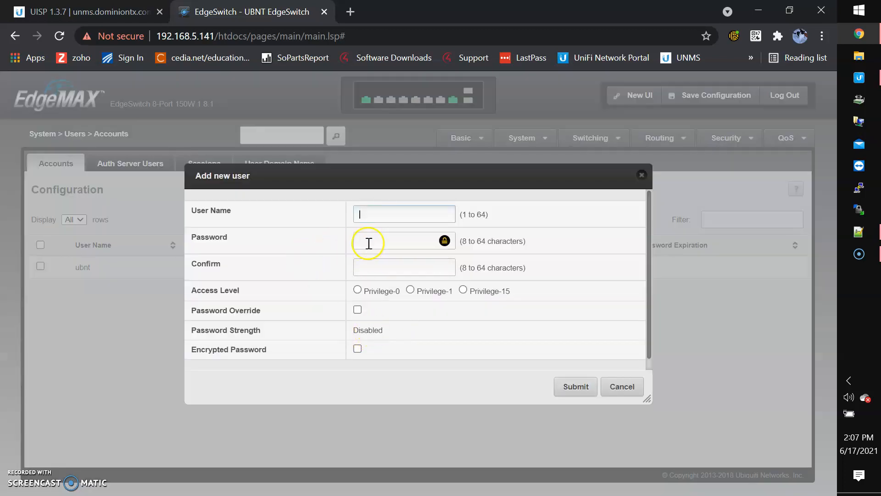
Enter the admin username as the new User Name, then switch back to the Notepad++ credentials note.
click(380, 211)
text(DominionAdmi)
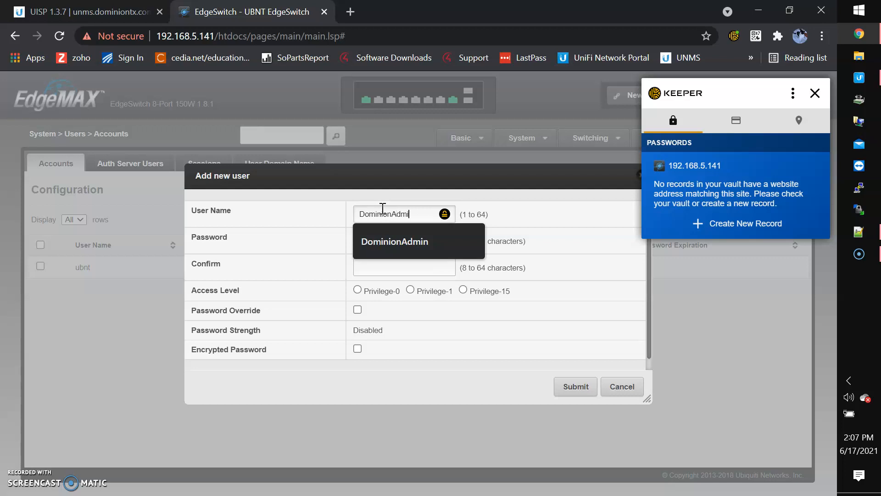
key(Tab)
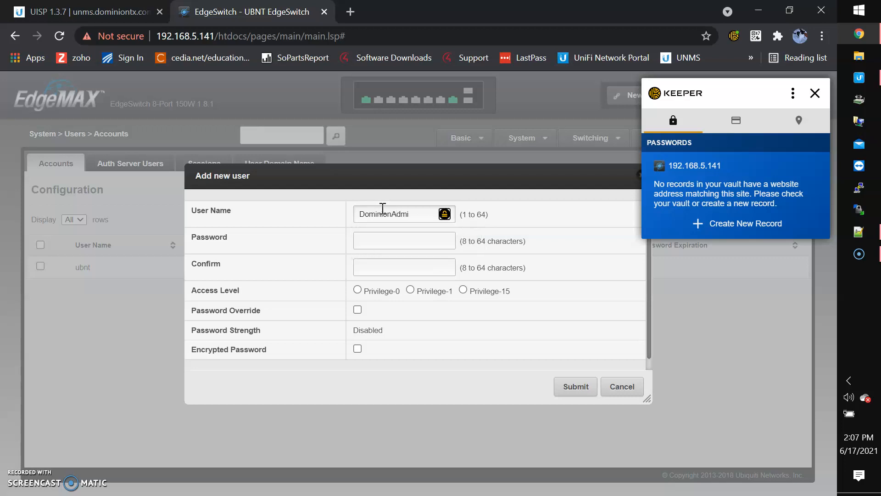
click(415, 216)
text(n)
click(816, 94)
click(860, 230)
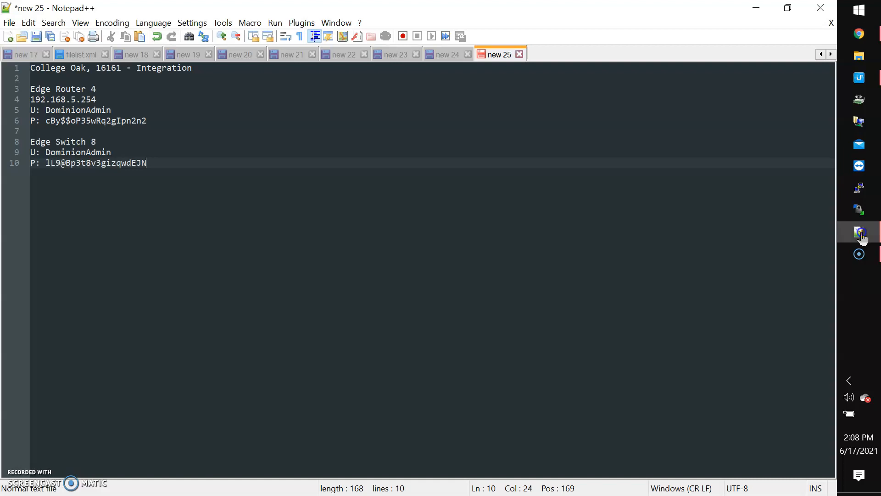
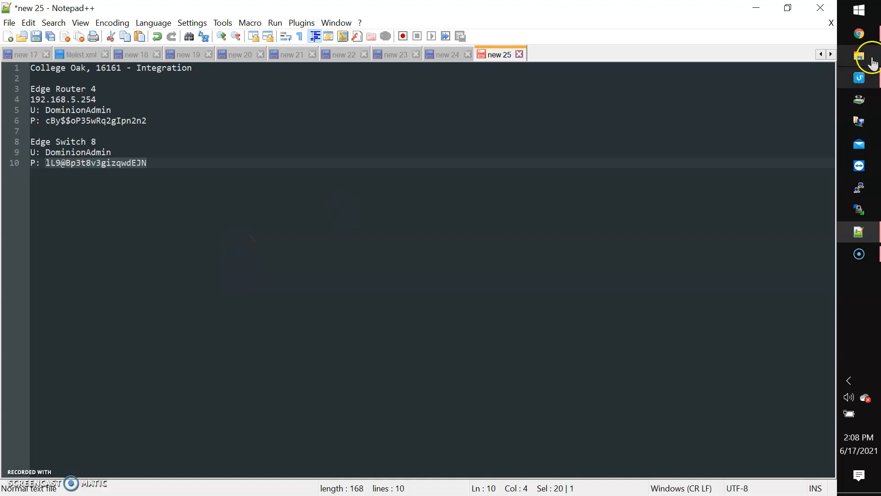
Finish the new admin account with its password and Privilege-15 access, and submit it.
click(859, 34)
click(391, 247)
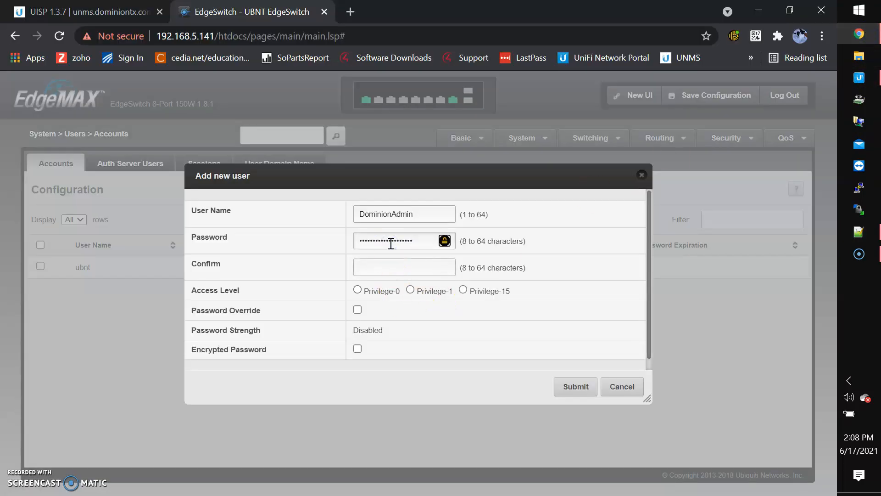
click(393, 268)
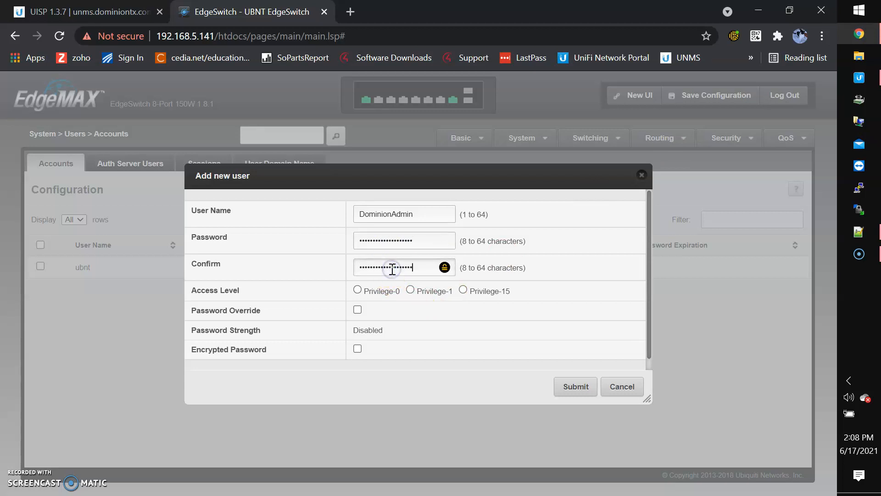
click(464, 290)
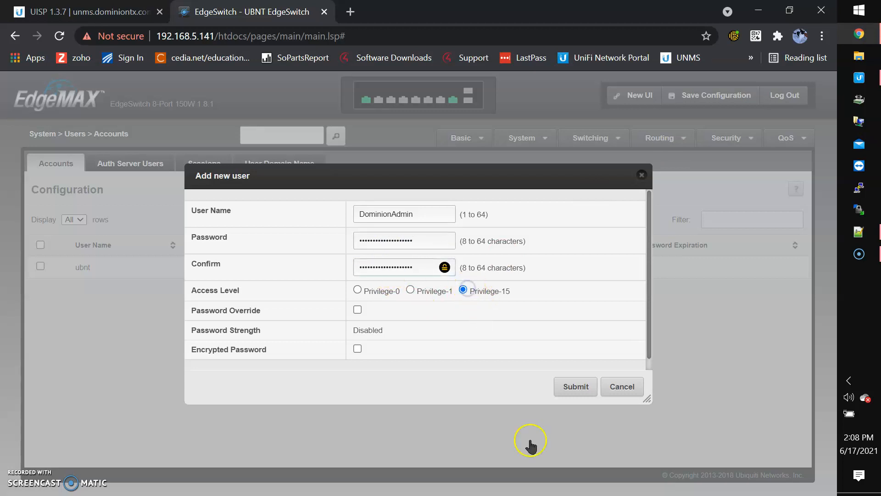
click(575, 387)
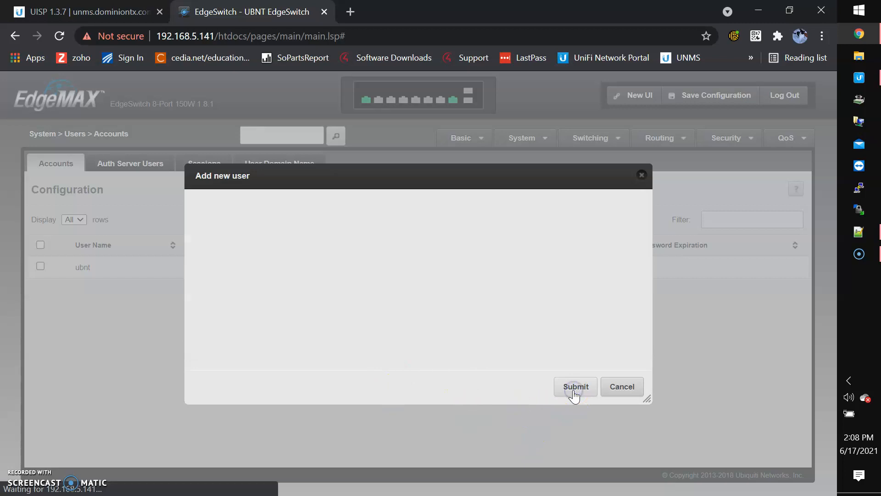
click(48, 345)
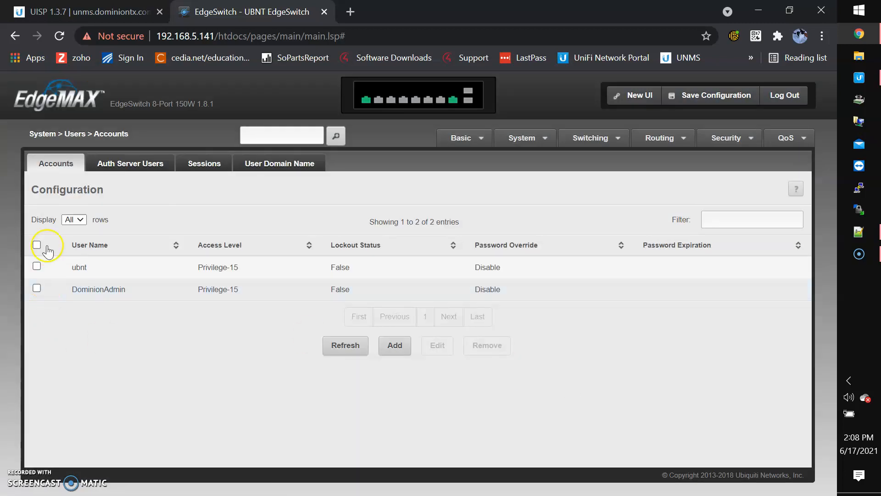
Remove the default ubnt account from the user list.
click(37, 266)
click(486, 345)
click(524, 339)
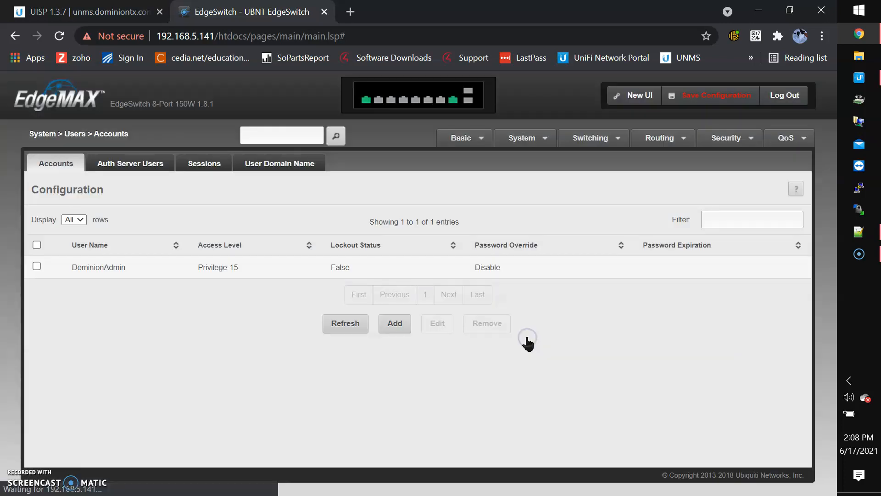
Save the system configuration and dismiss the success message.
click(710, 102)
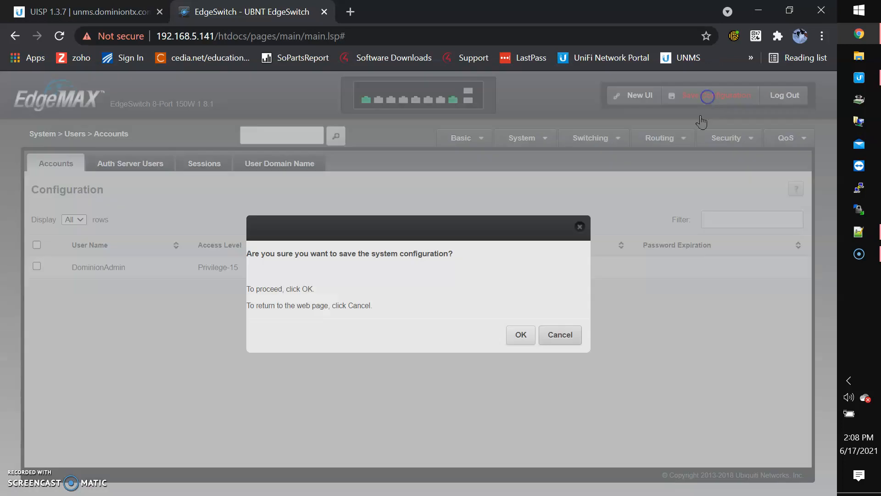
click(522, 336)
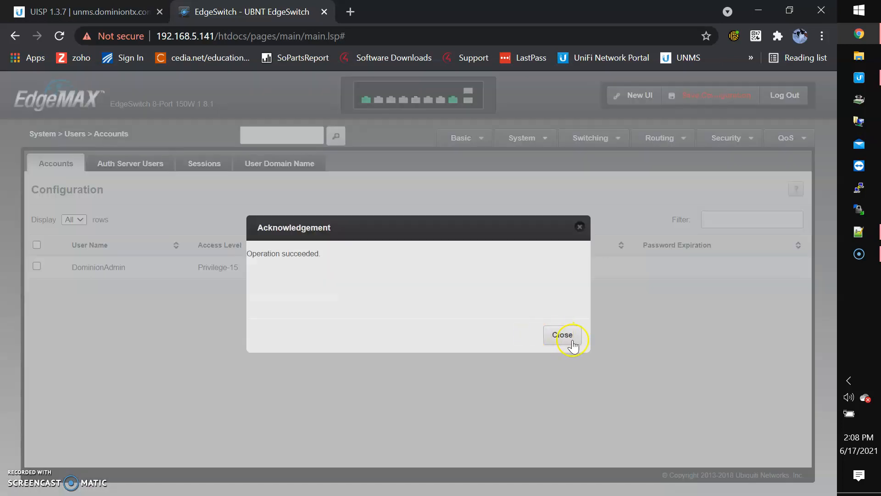
click(558, 335)
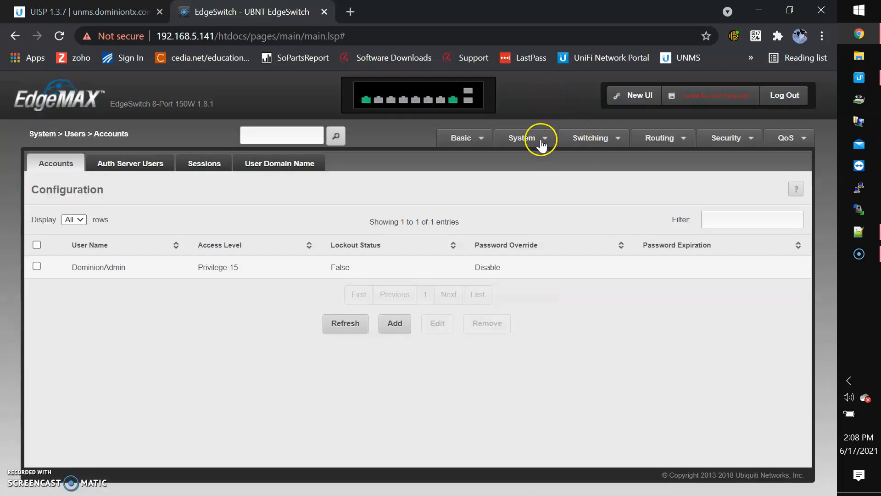
click(542, 139)
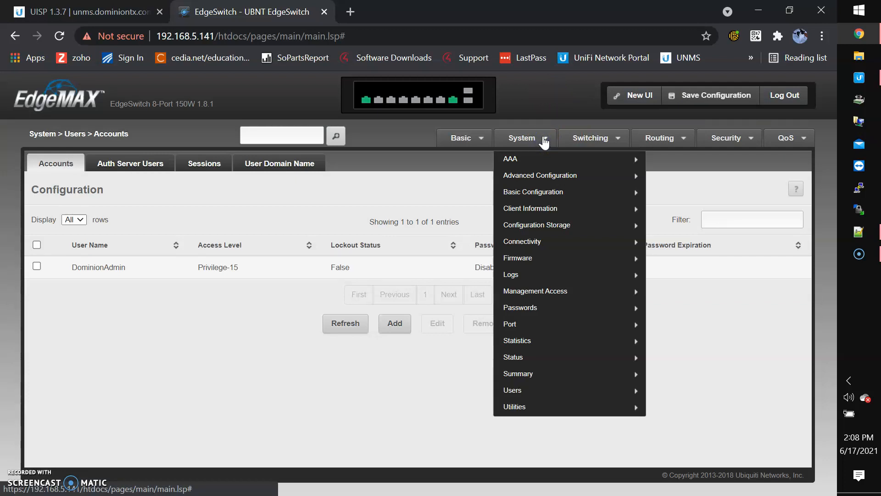
Set the switch time zone to offset -06:00 with zone name CST.
click(549, 178)
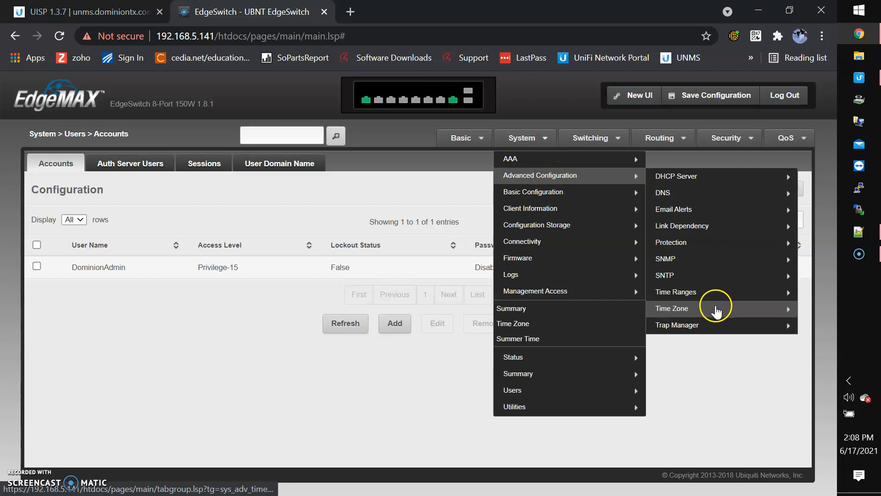
click(717, 309)
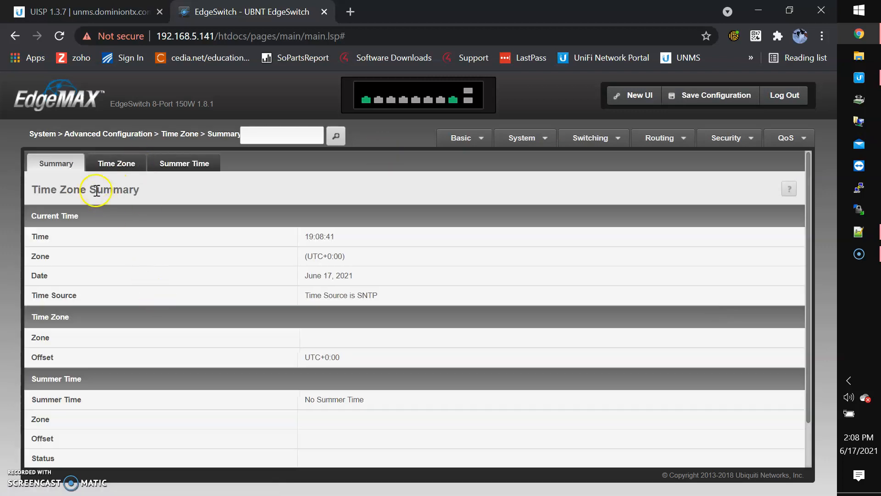
click(117, 164)
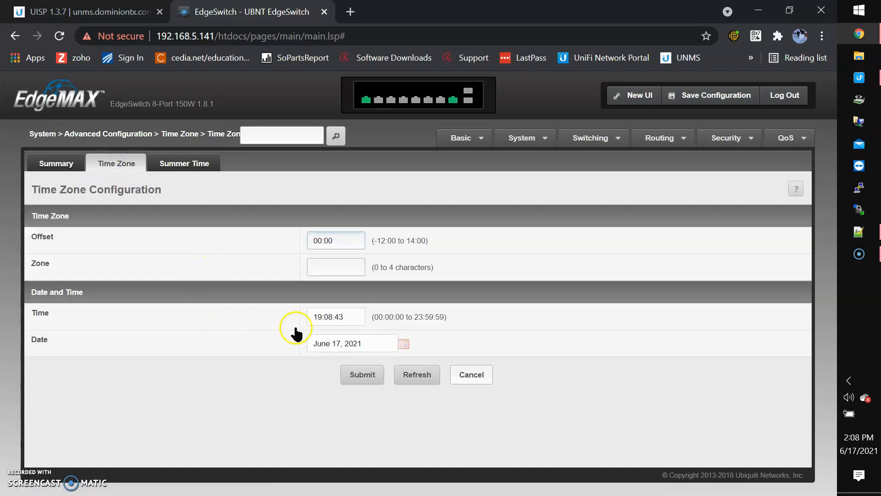
double_click(346, 241)
text(-06)
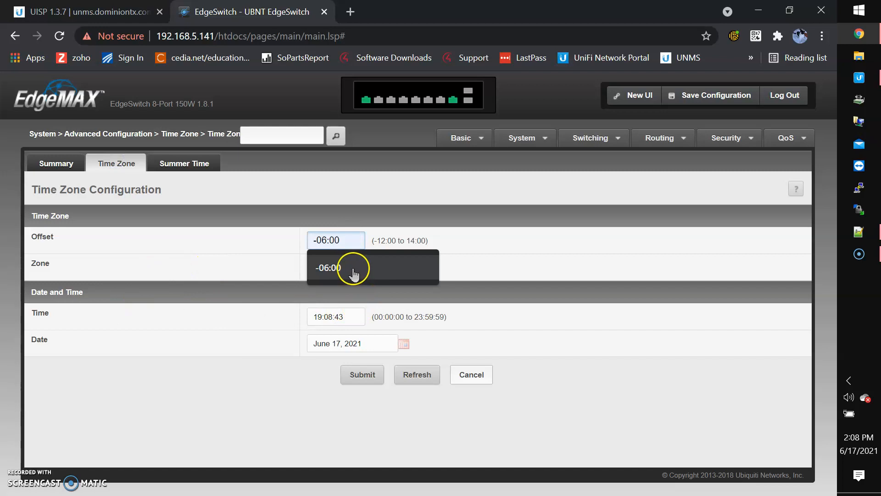
click(353, 269)
click(331, 265)
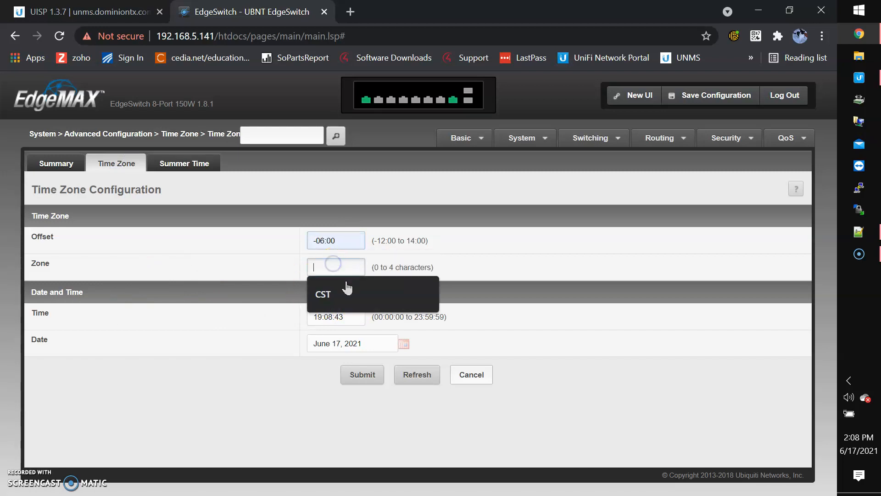
click(342, 296)
click(374, 372)
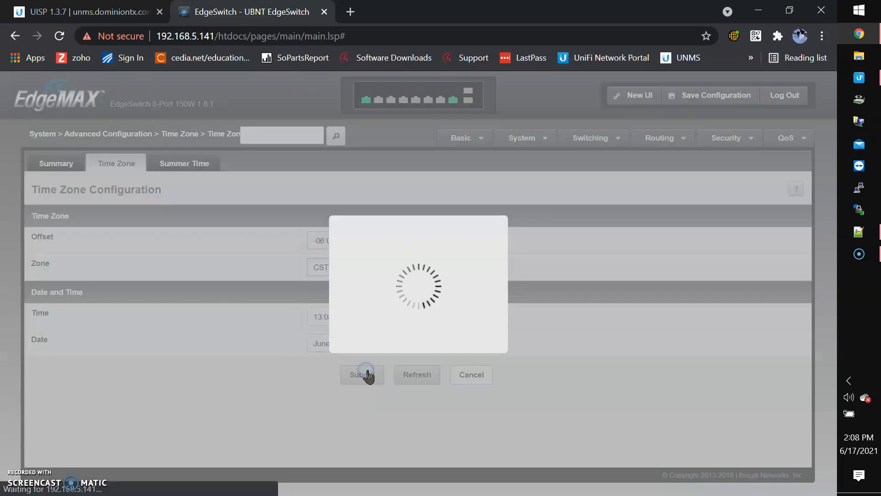
click(188, 167)
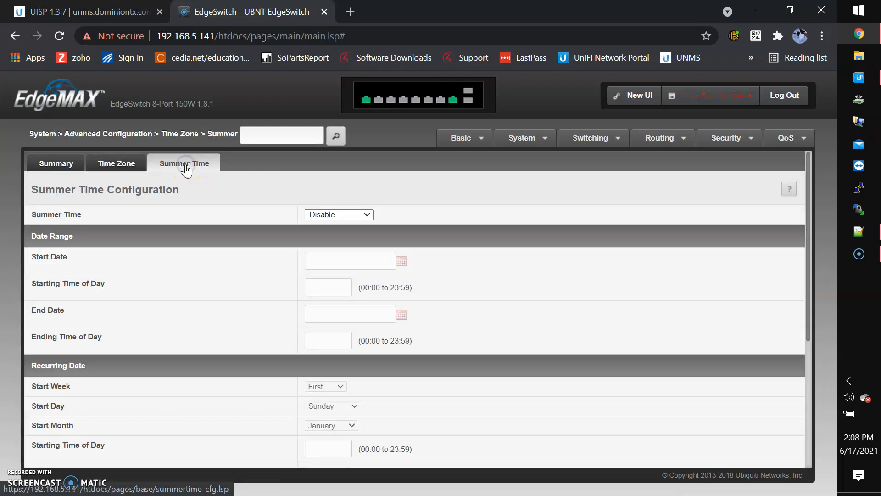
Configure summer time with USA rules, a 60-minute offset and zone CST.
scroll(283, 255, down, 2)
scroll(283, 257, up, 2)
click(321, 213)
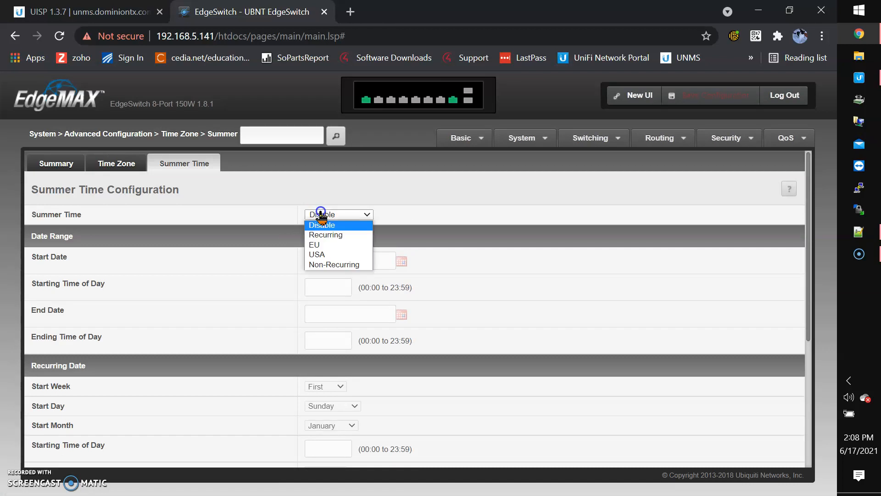
click(335, 255)
scroll(407, 230, down, 4)
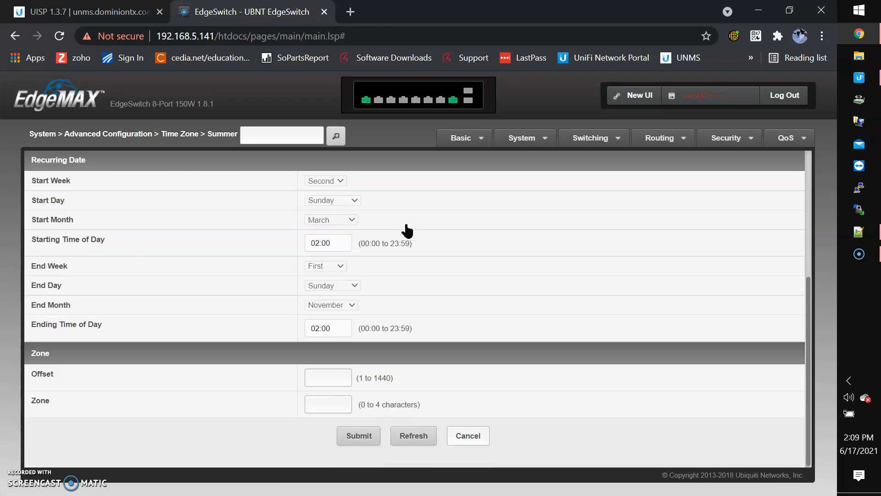
click(332, 377)
click(321, 431)
click(320, 404)
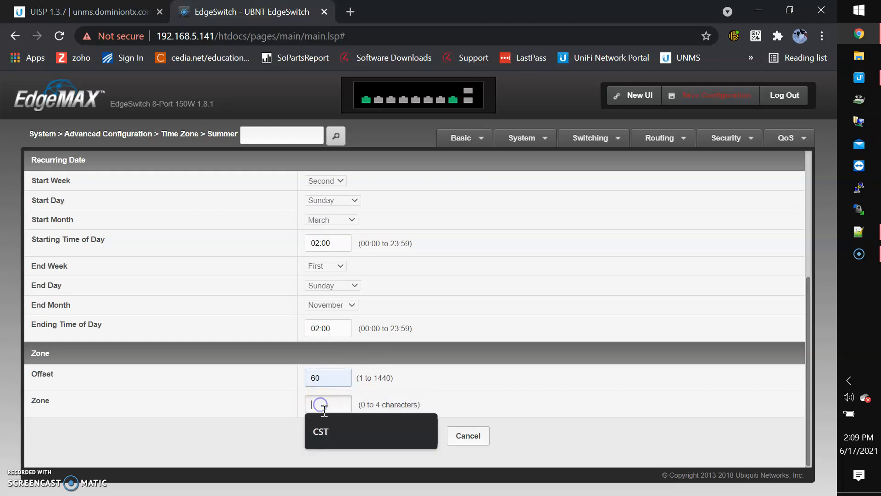
click(327, 432)
click(376, 436)
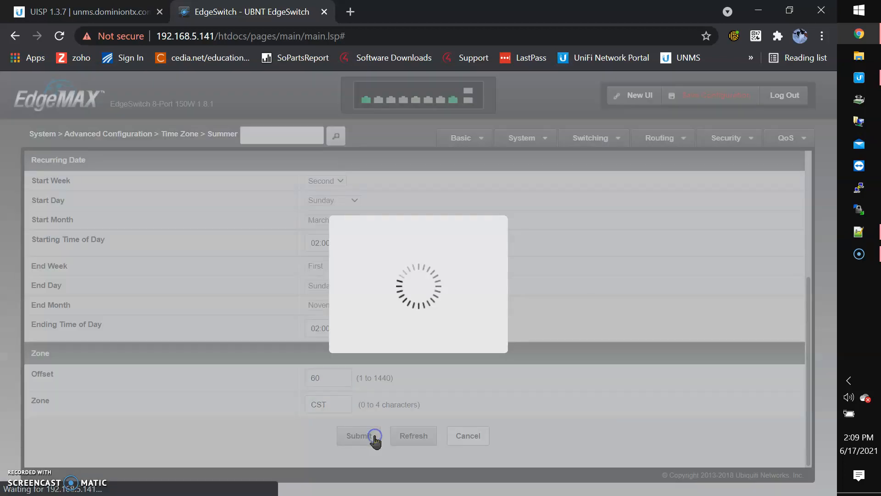
Save the configuration and check the summary shows summer time at 14:09:15 CST.
click(685, 98)
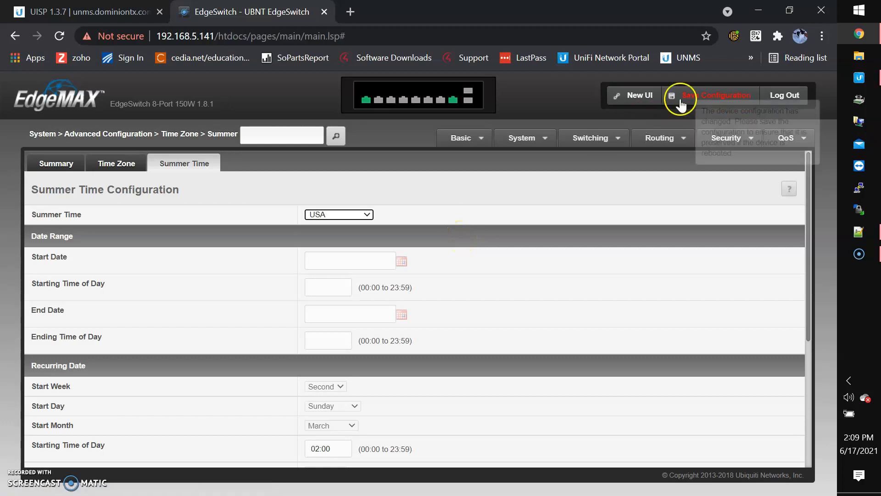
click(522, 334)
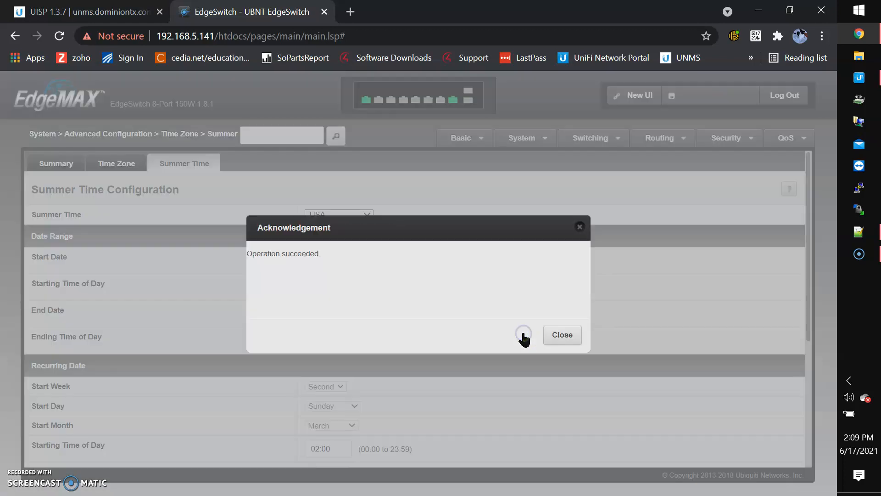
click(559, 335)
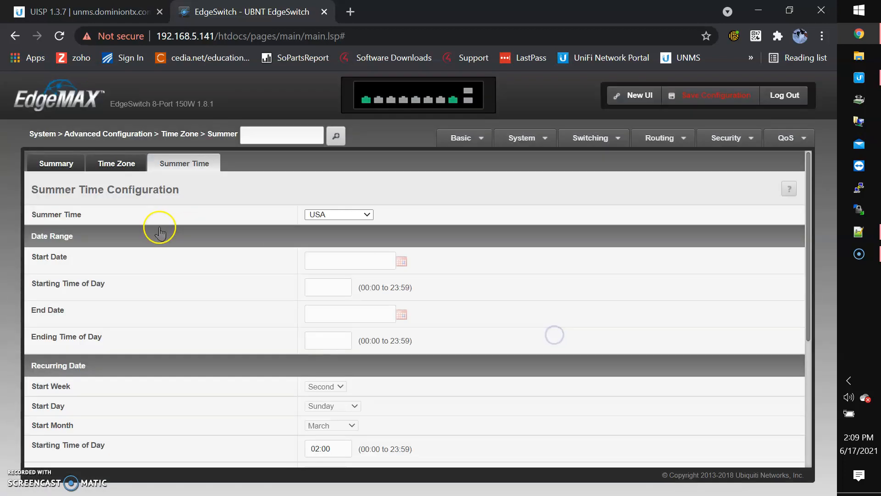
click(58, 164)
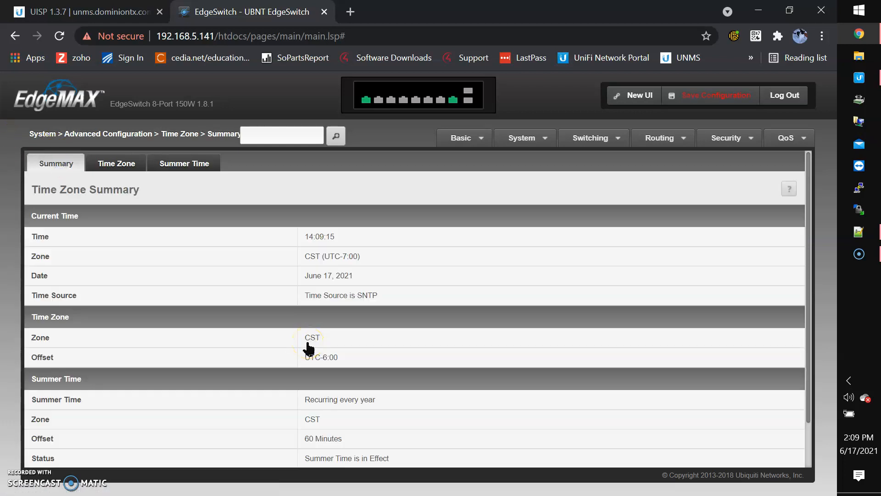
drag(304, 236, 340, 235)
click(316, 198)
scroll(329, 193, down, 2)
scroll(328, 200, up, 2)
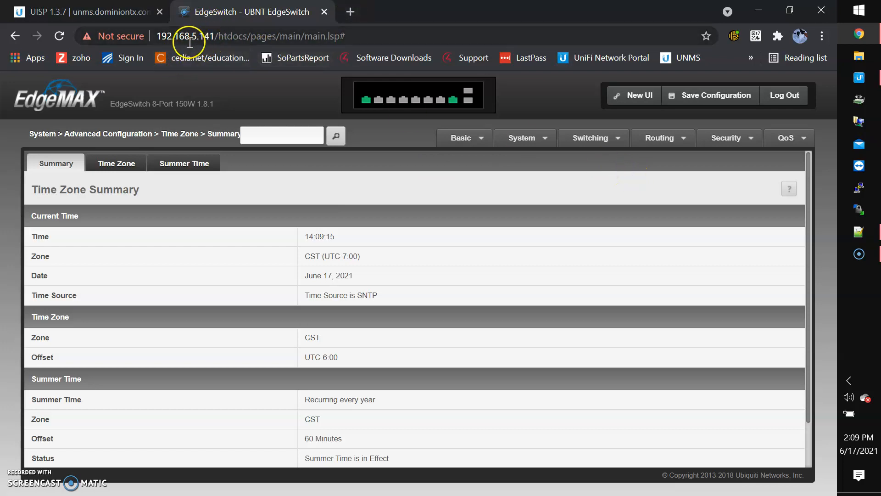
Sign in to the switch at 192.168.5.141 in a new tab with the new admin account.
click(351, 13)
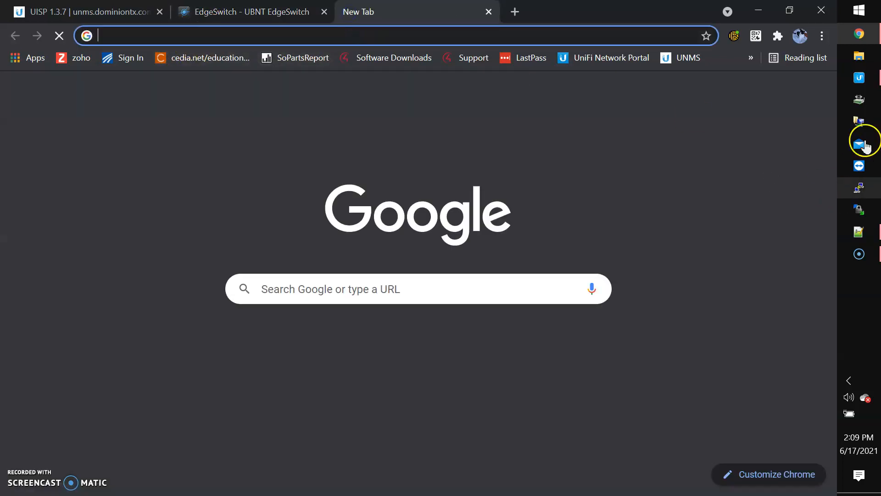
click(859, 78)
click(438, 160)
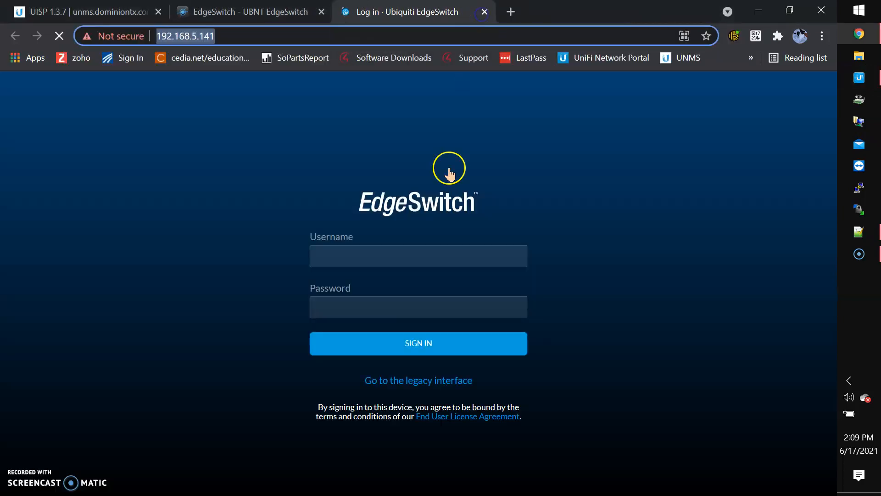
click(387, 257)
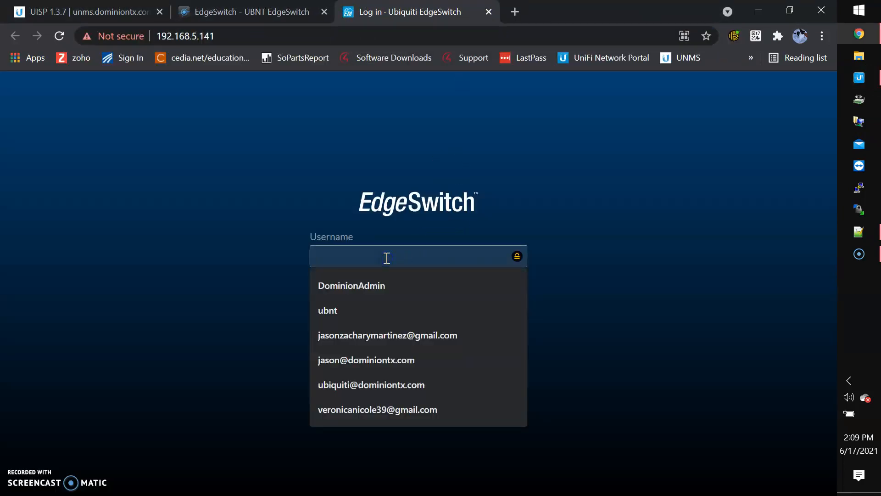
click(378, 286)
click(379, 310)
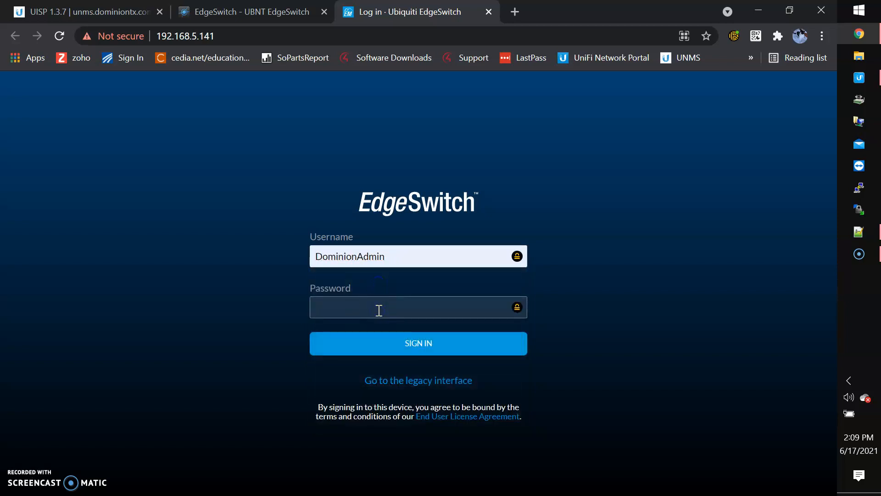
click(394, 345)
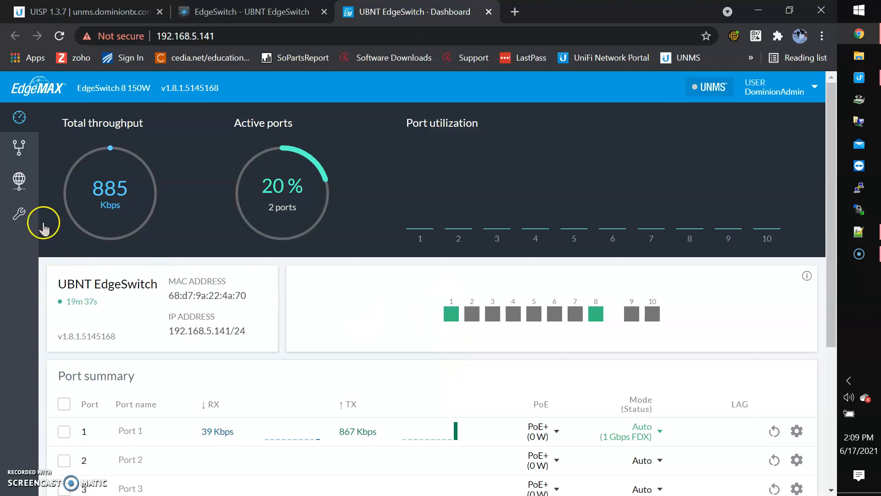
click(26, 178)
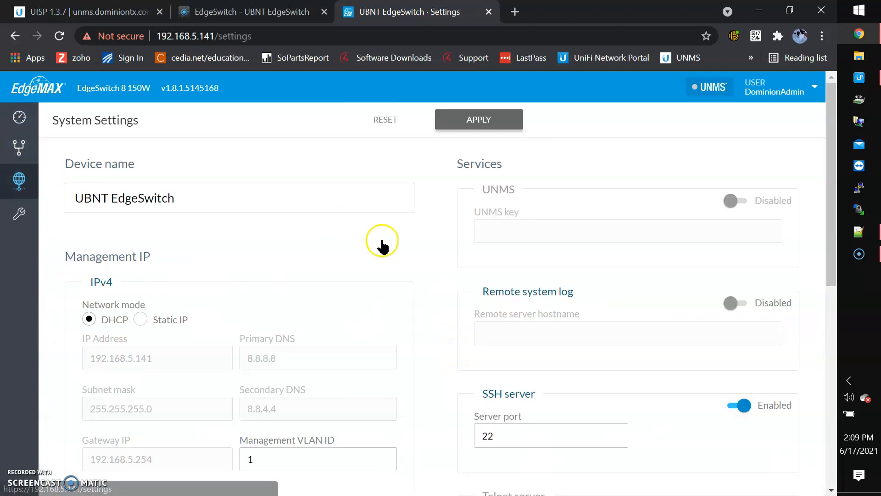
Select the current device name, check the credential notes, and bring up the UISP dashboard.
triple_click(225, 206)
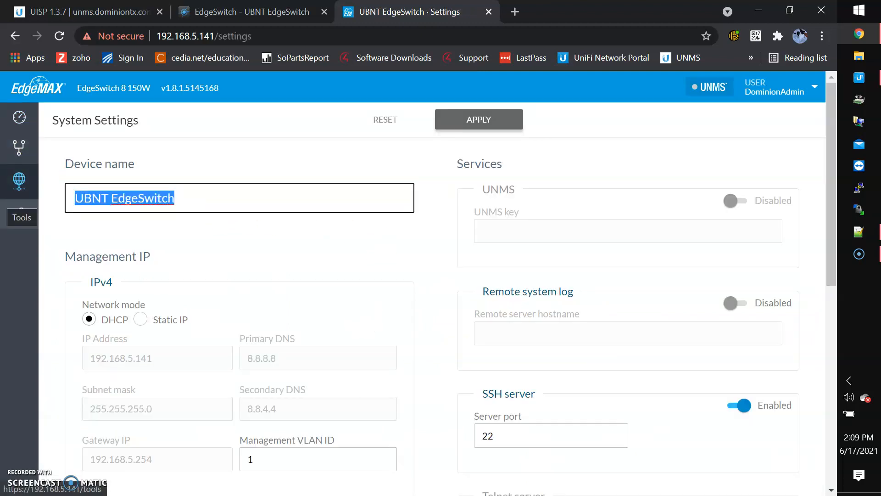
click(847, 236)
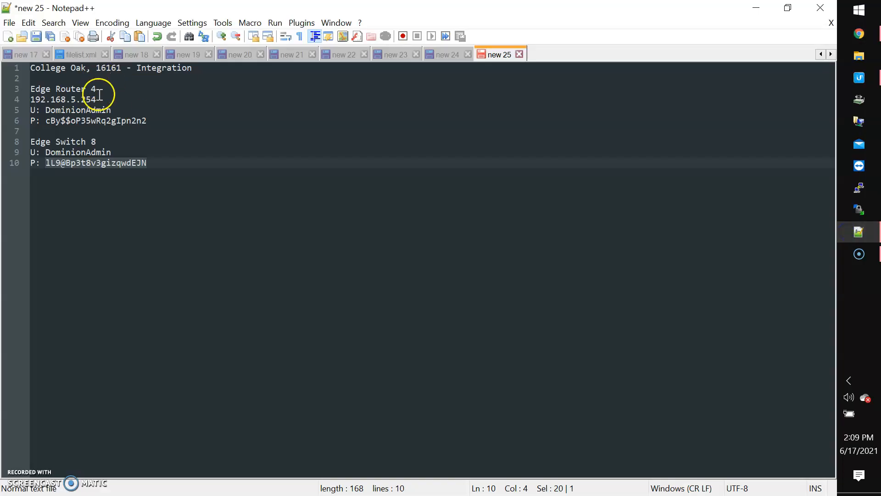
click(859, 34)
click(60, 10)
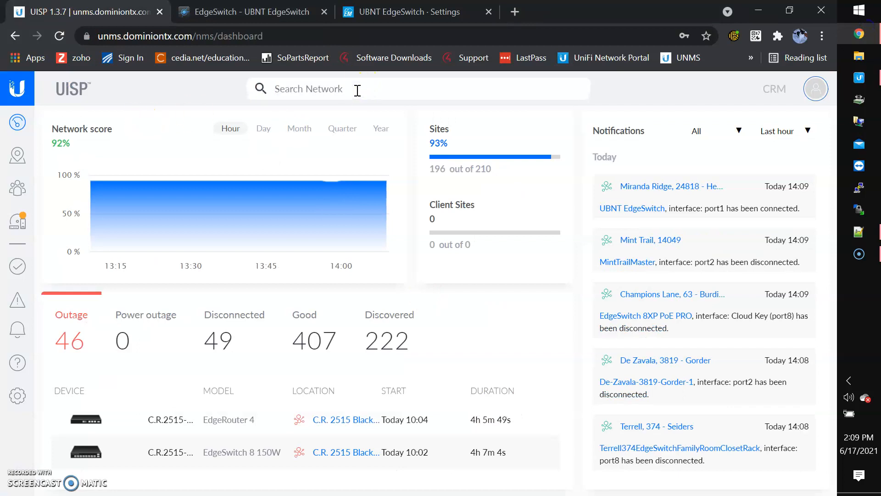
click(358, 91)
text(Integration)
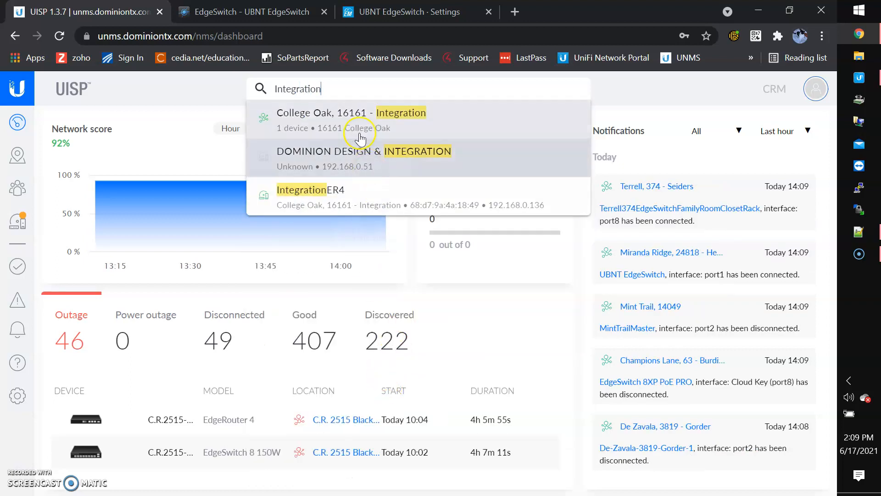
click(353, 119)
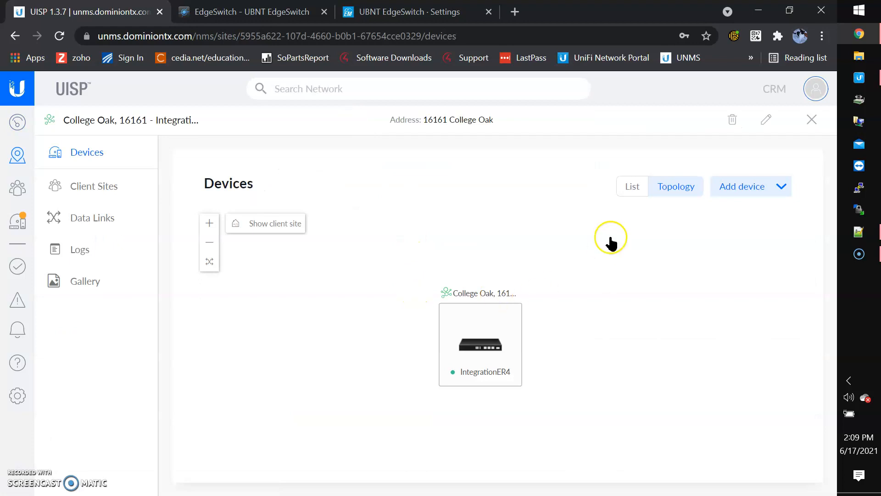
click(621, 196)
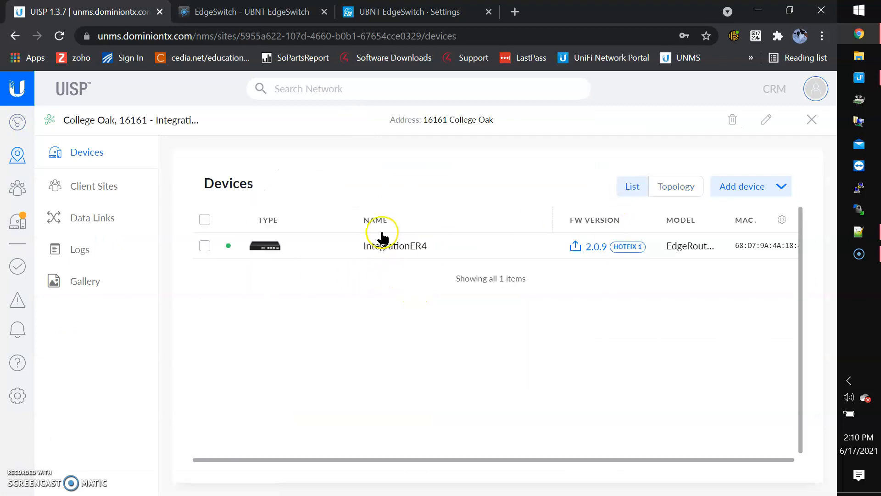
click(868, 234)
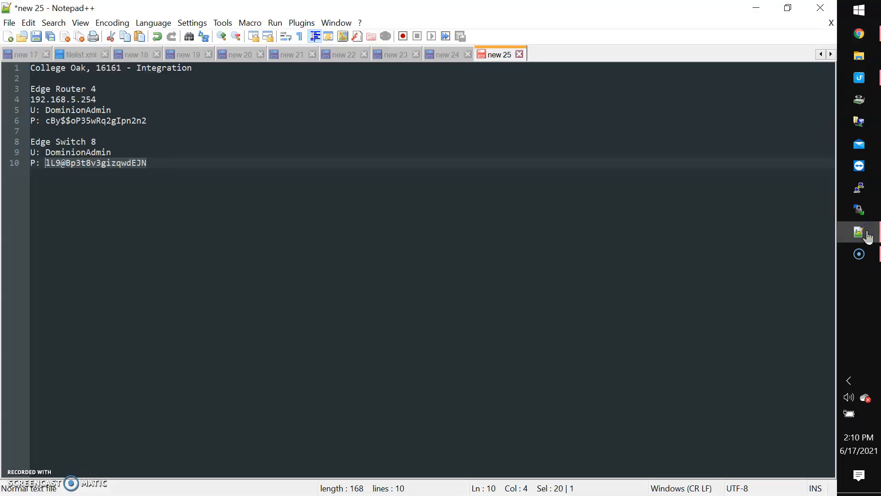
click(862, 37)
click(387, 13)
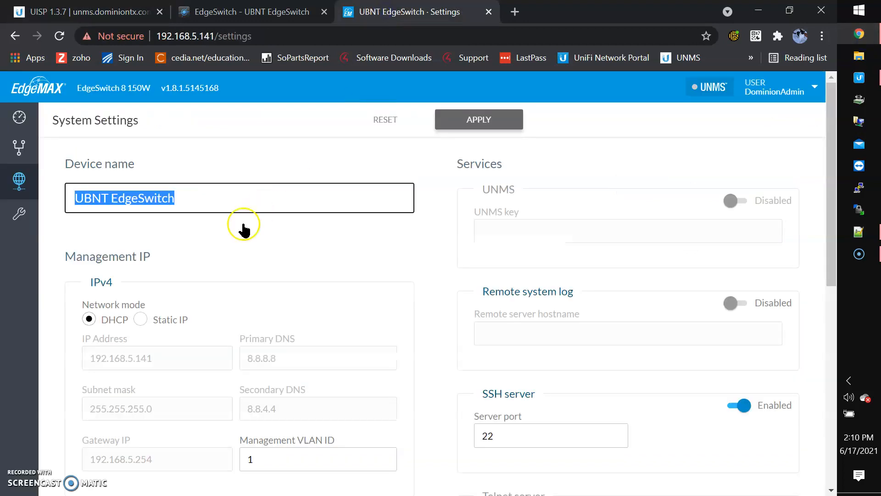
Rename the switch to IntegartionES8 and copy the site's UISP key from UISP.
key(BackSpace)
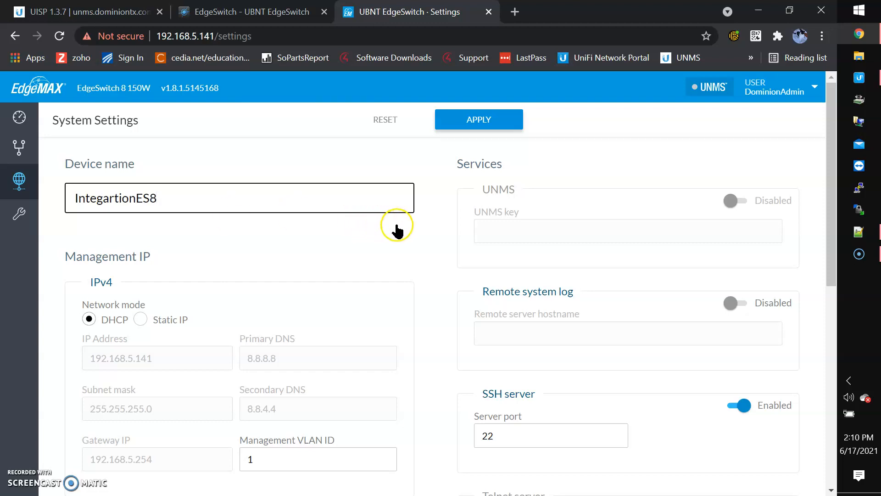
click(455, 121)
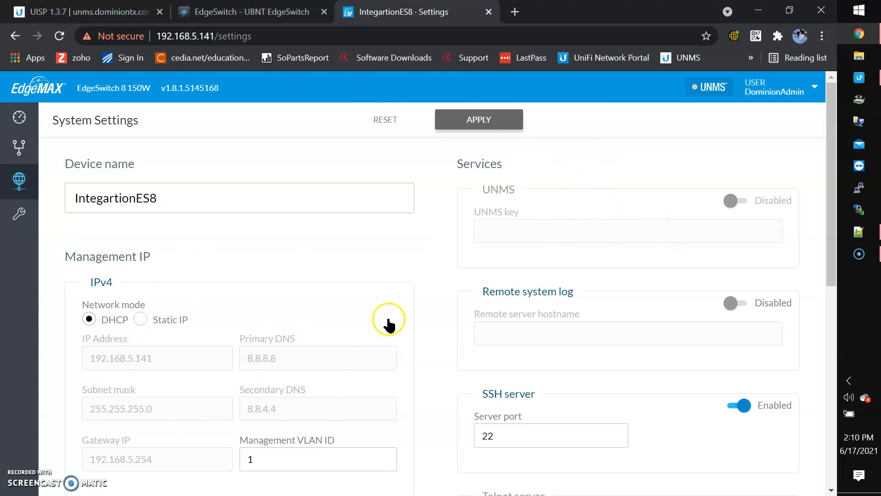
click(124, 16)
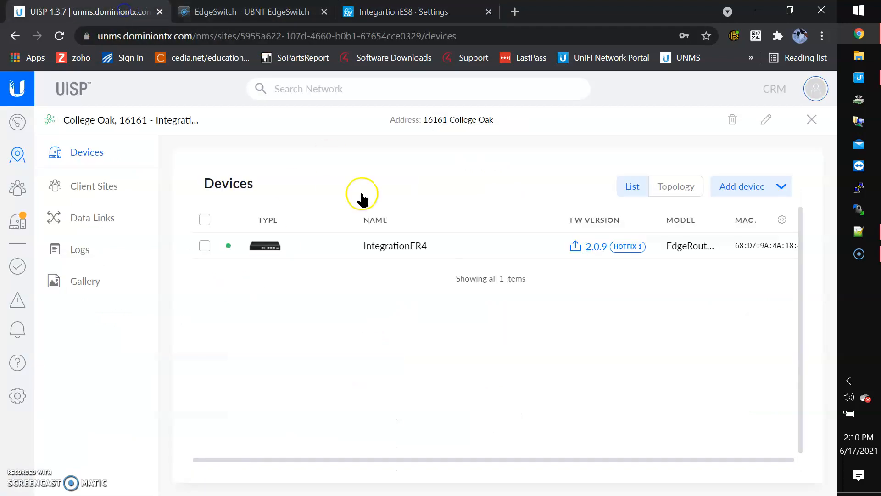
click(782, 188)
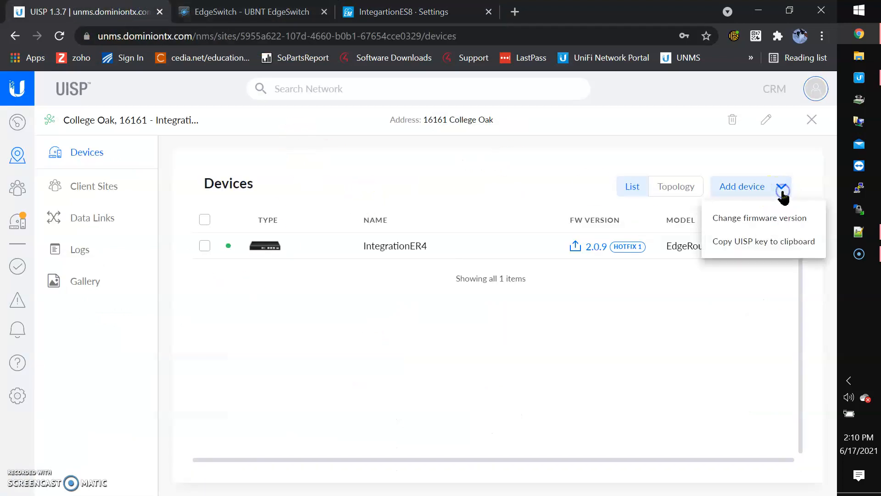
click(768, 242)
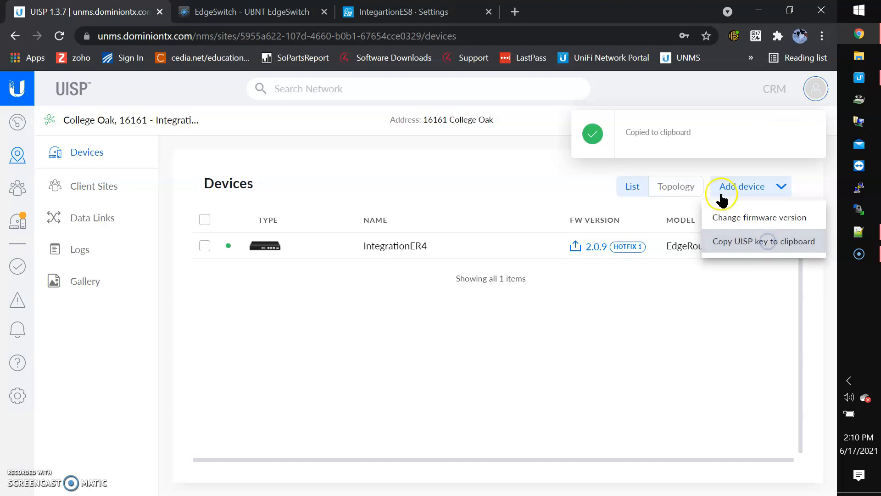
click(404, 11)
Enable UNMS with the pasted UISP key and set static management IP 192.168.5.253.
click(735, 201)
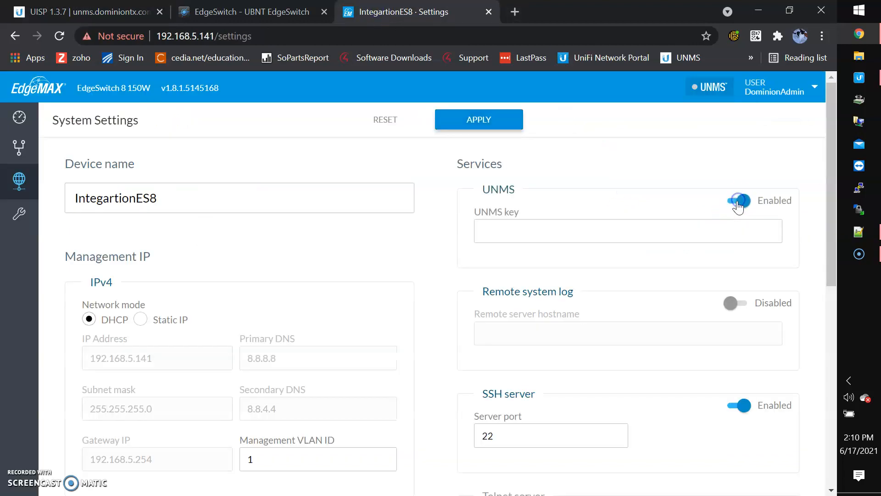
click(604, 231)
key(ctrl+v)
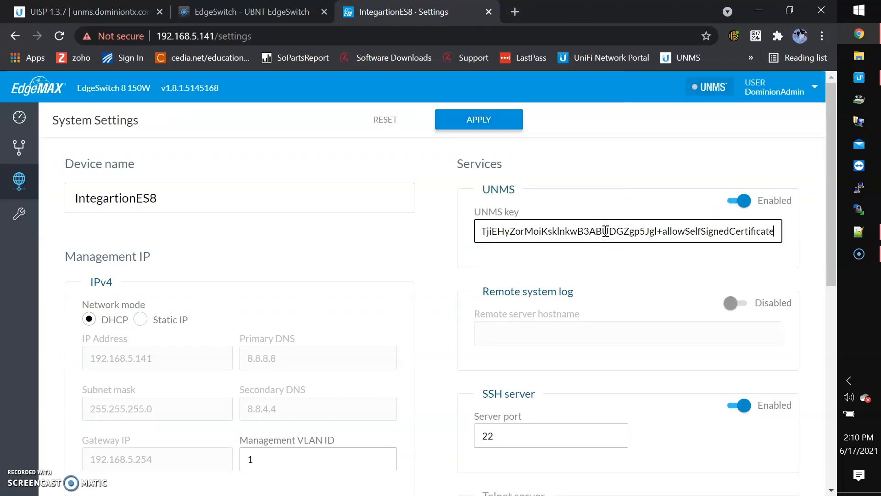
click(139, 319)
click(170, 358)
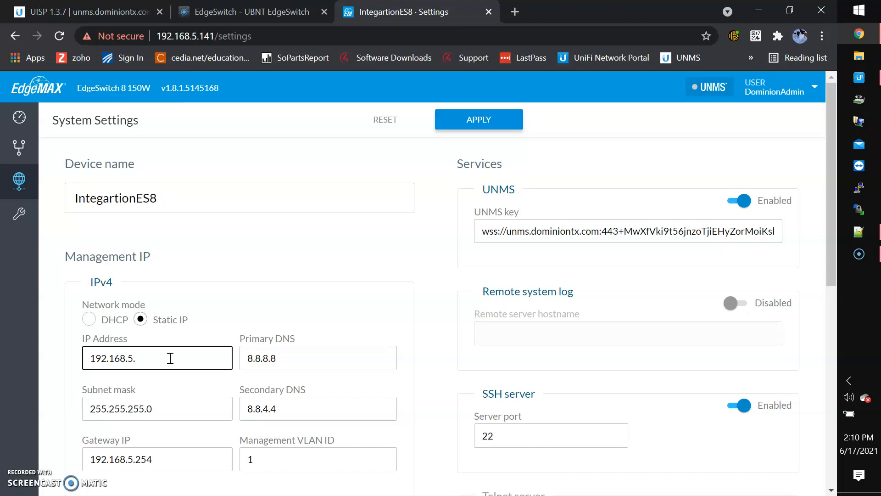
scroll(170, 358, down, 2)
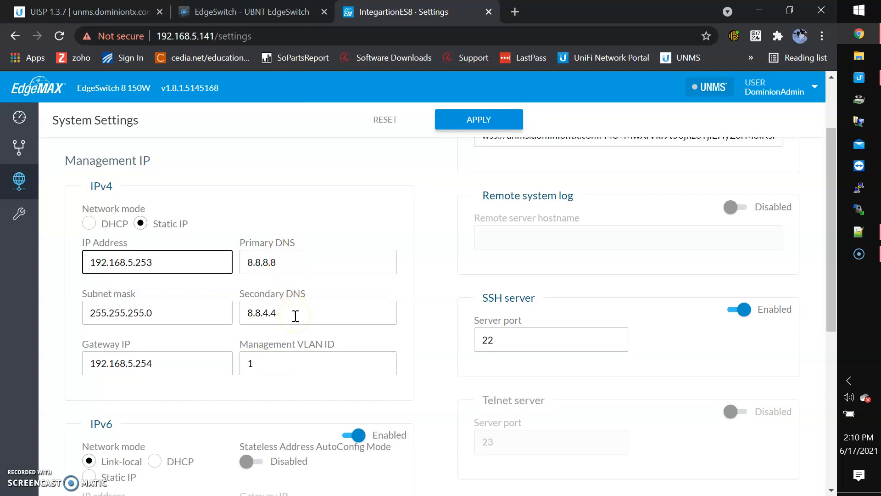
scroll(295, 316, up, 1)
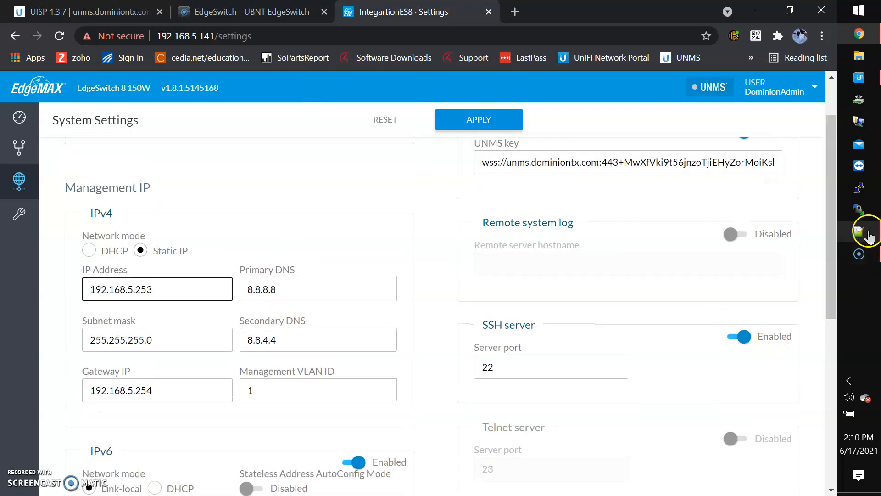
click(870, 236)
Note 192.168.5.253 under Edge Switch 8 in the site notes.
click(108, 143)
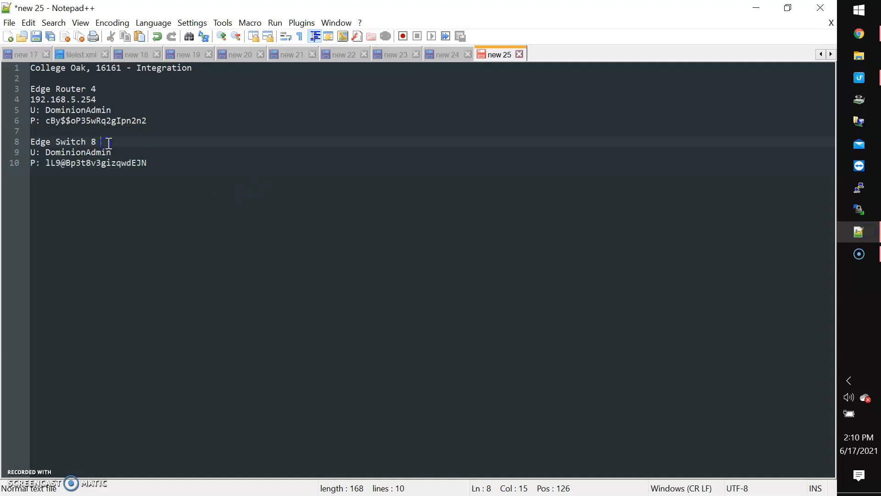
key(Return)
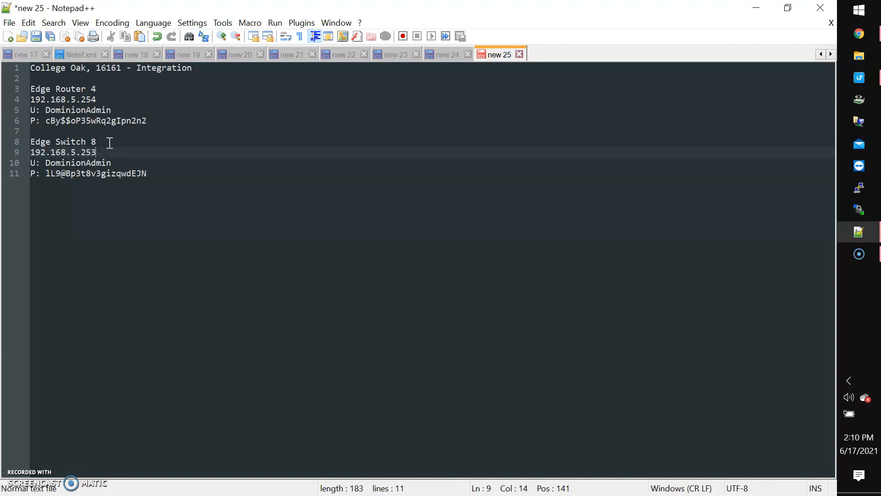
click(108, 142)
click(171, 175)
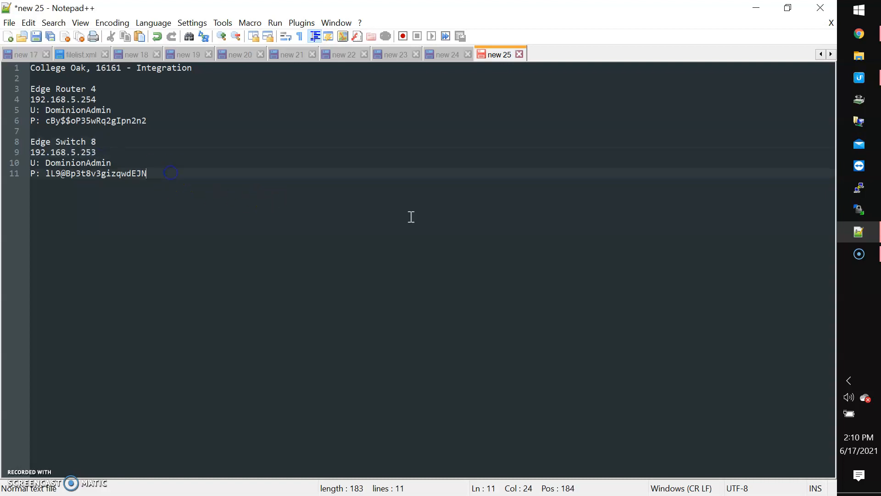
click(861, 34)
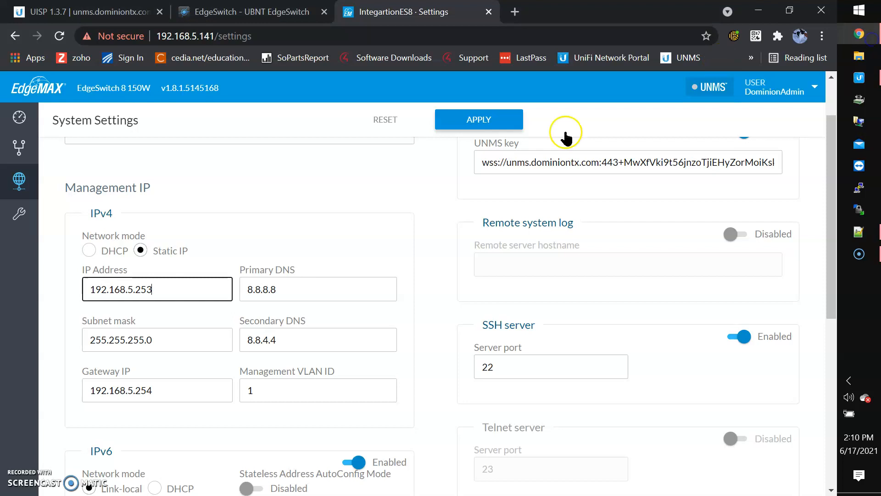
Apply the new name, UISP key and static IP, then open the ES8 at 192.168.5.253 from Device Discovery.
click(468, 115)
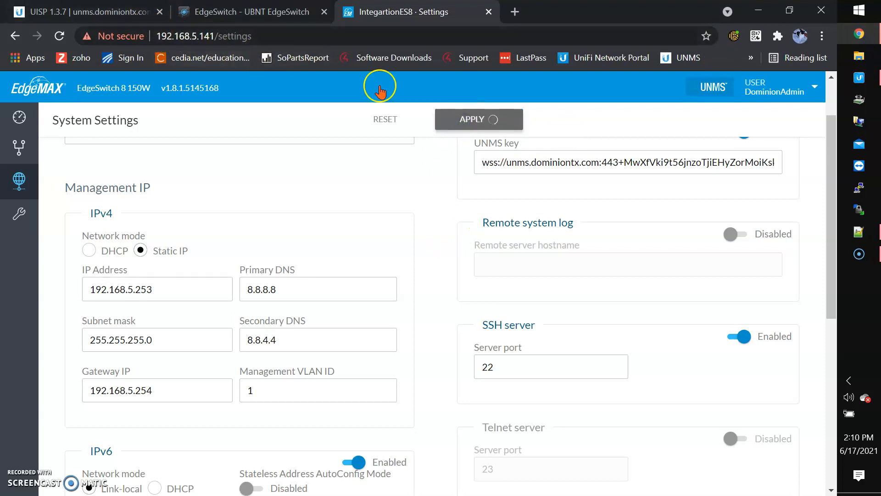
click(869, 80)
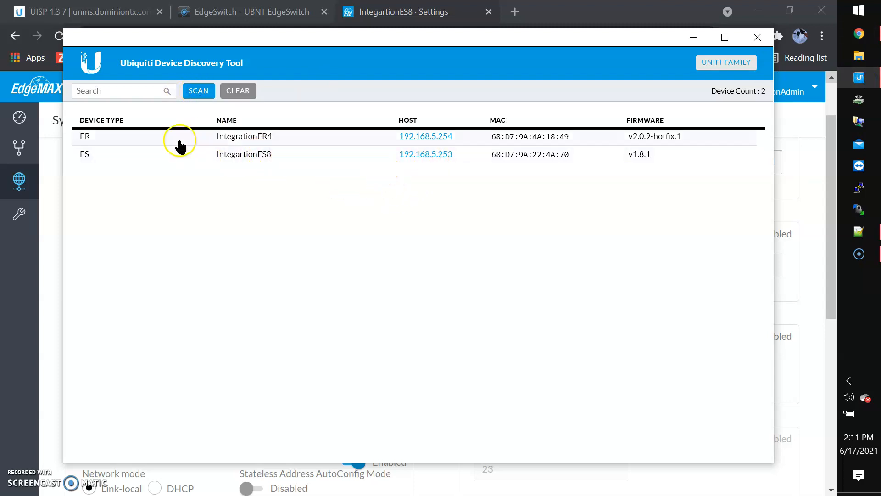
click(430, 156)
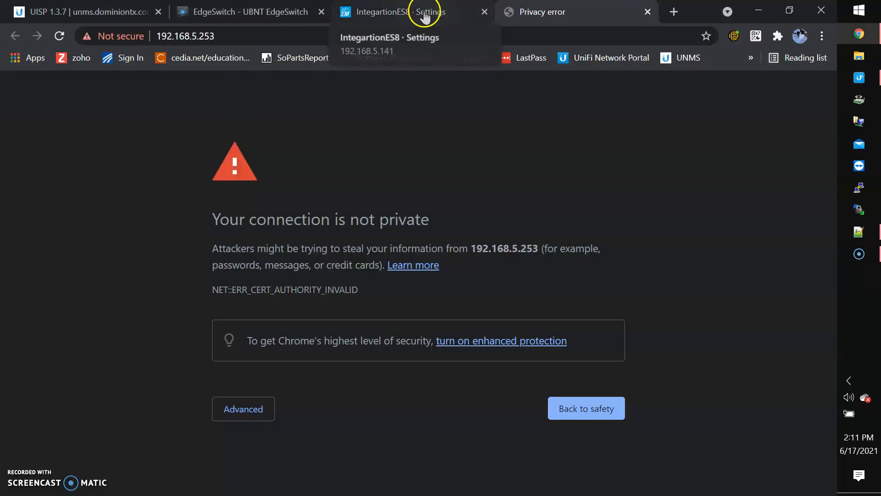
Proceed past the certificate warning to 192.168.5.253 and close the two outdated switch tabs.
click(250, 408)
click(272, 451)
click(322, 11)
click(322, 12)
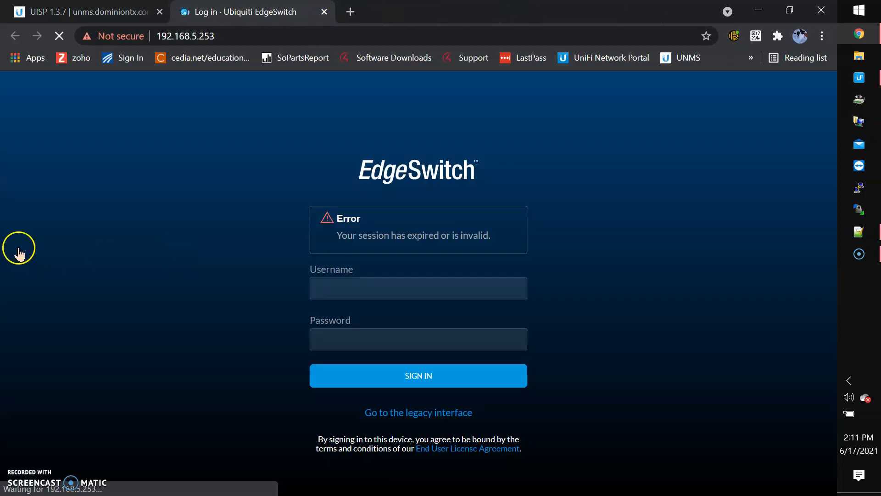
Submit the login with the saved admin username, then select the switch password in the Notepad++ notes.
click(421, 281)
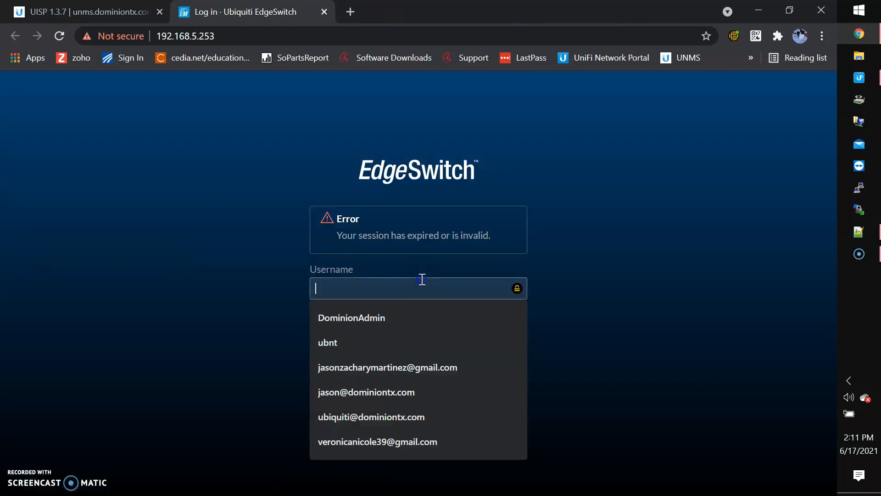
click(404, 318)
click(396, 343)
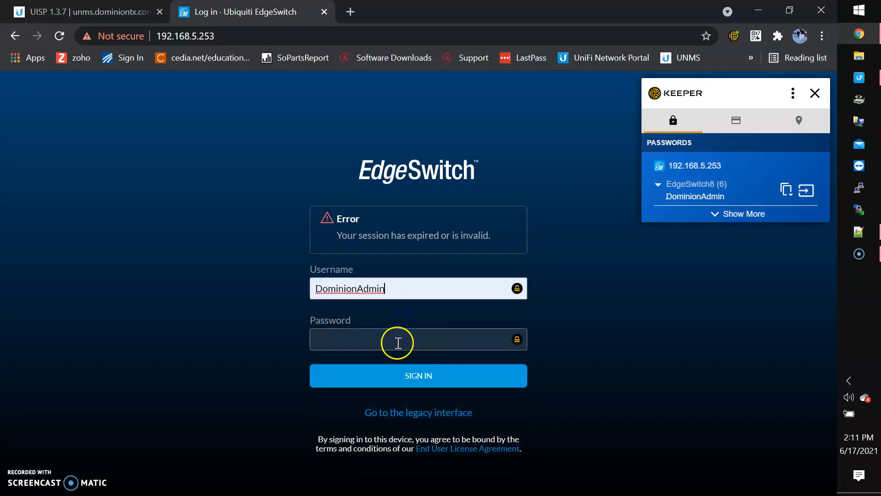
key(Return)
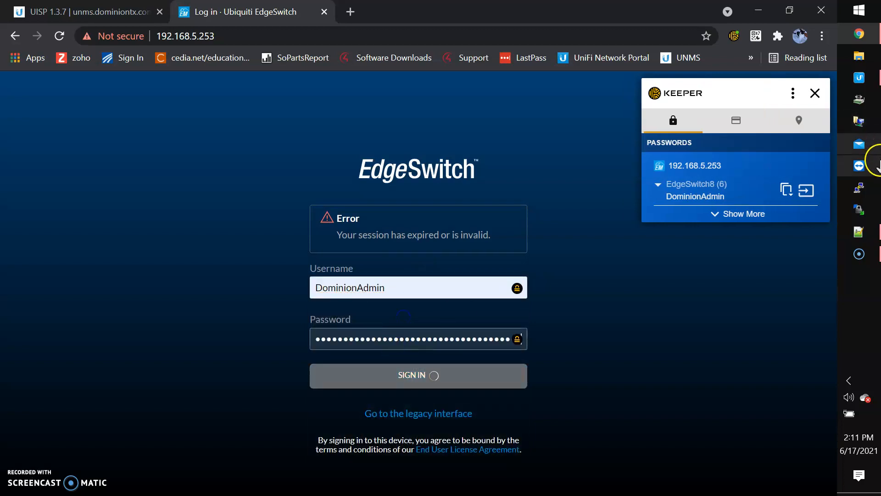
click(860, 232)
double_click(106, 173)
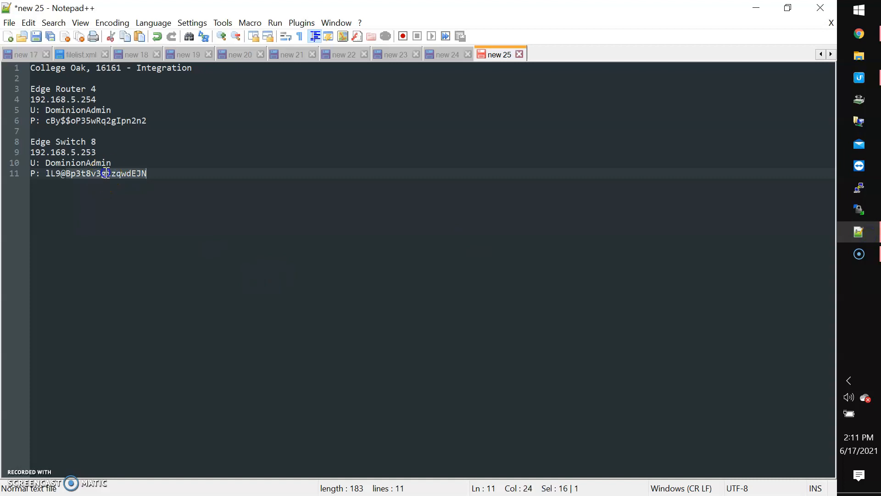
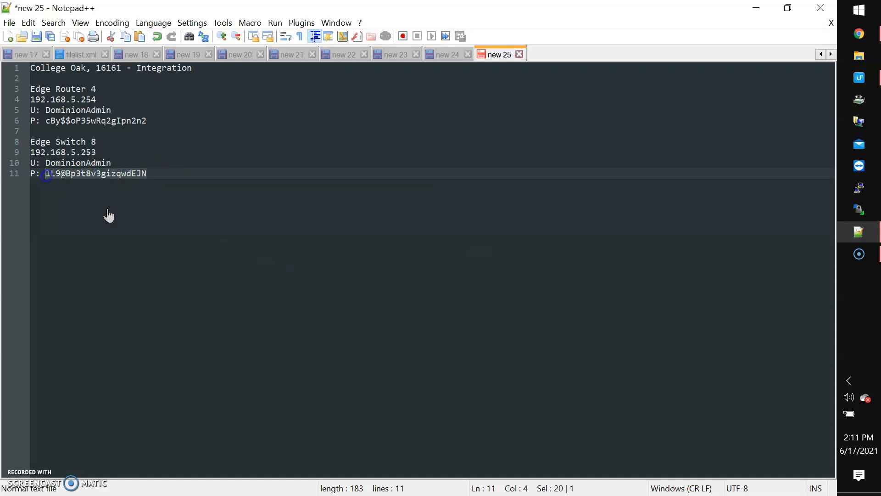
Sign in to the switch with the pasted password and dismiss the password manager popup.
click(857, 36)
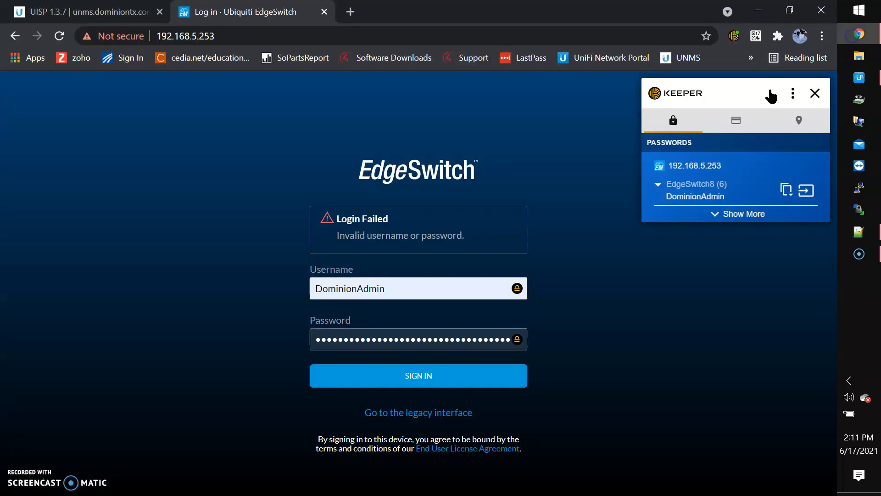
key(ctrl+a)
key(ctrl+v)
click(450, 386)
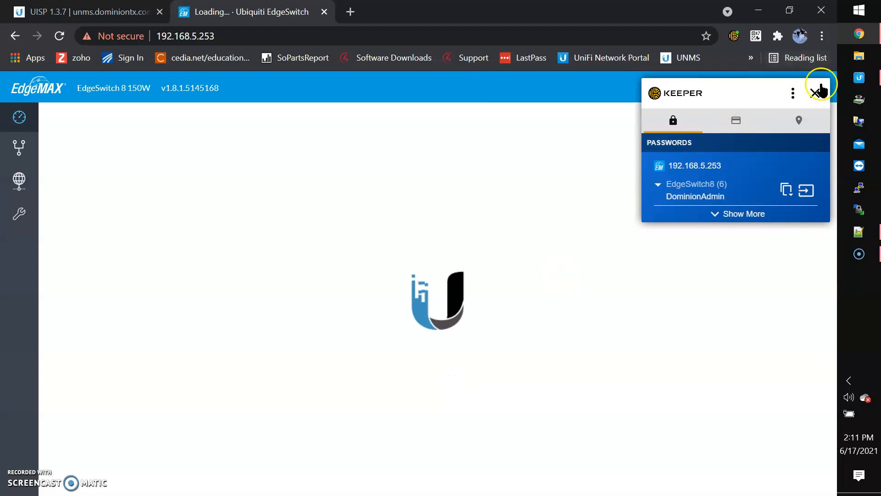
click(816, 93)
Correct the device name typo to IntegrationES8 in Settings and apply it.
click(19, 180)
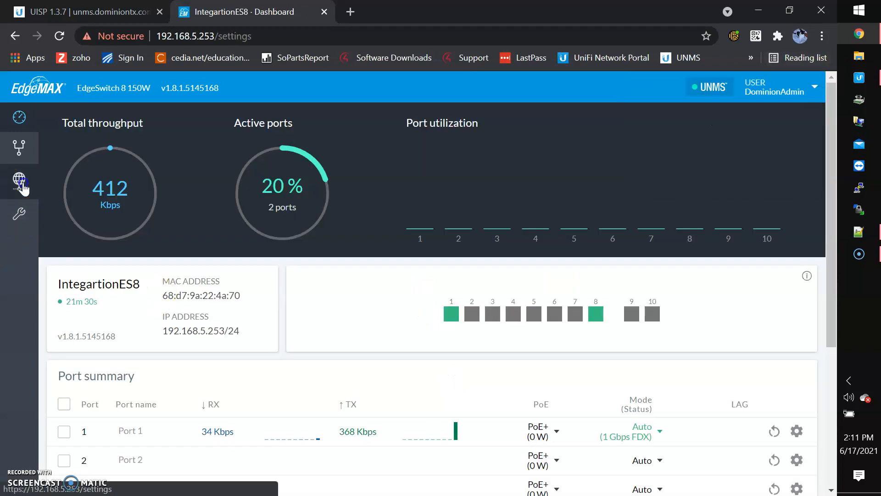
click(111, 199)
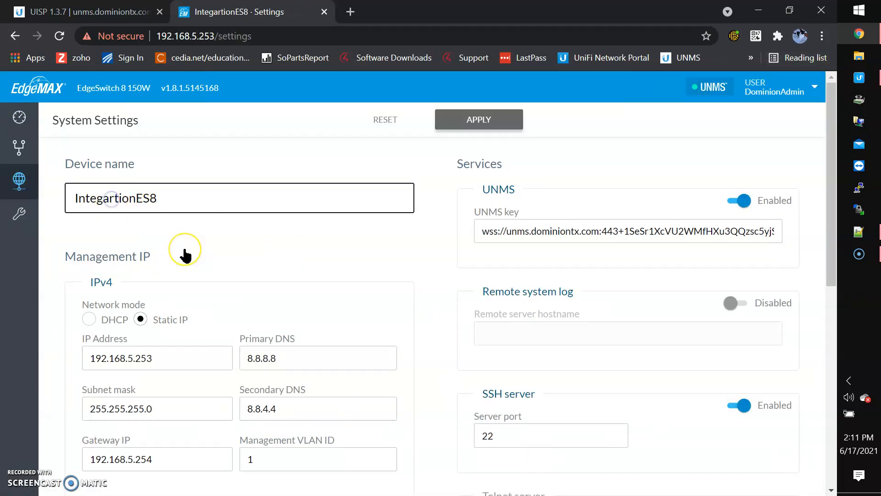
key(BackSpace)
click(515, 118)
Filter the UISP devices list by 'integ' and scroll right to IntegrationES8's Assign action.
click(97, 10)
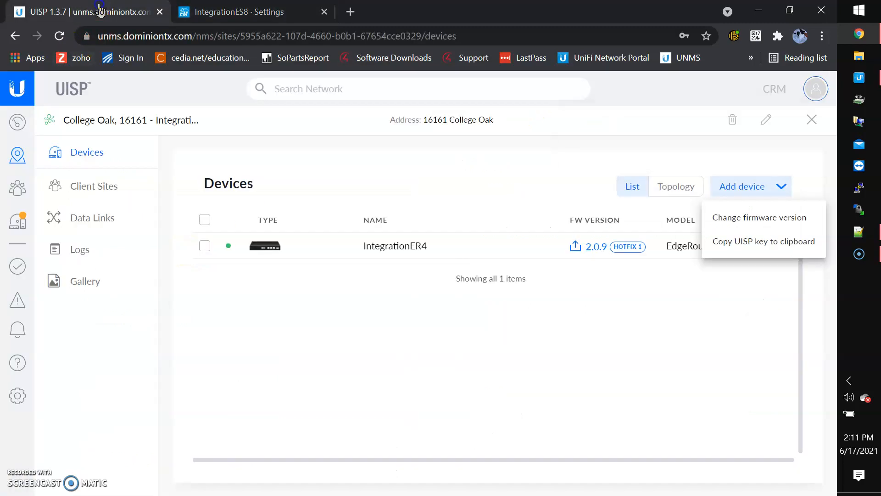
click(20, 228)
click(17, 225)
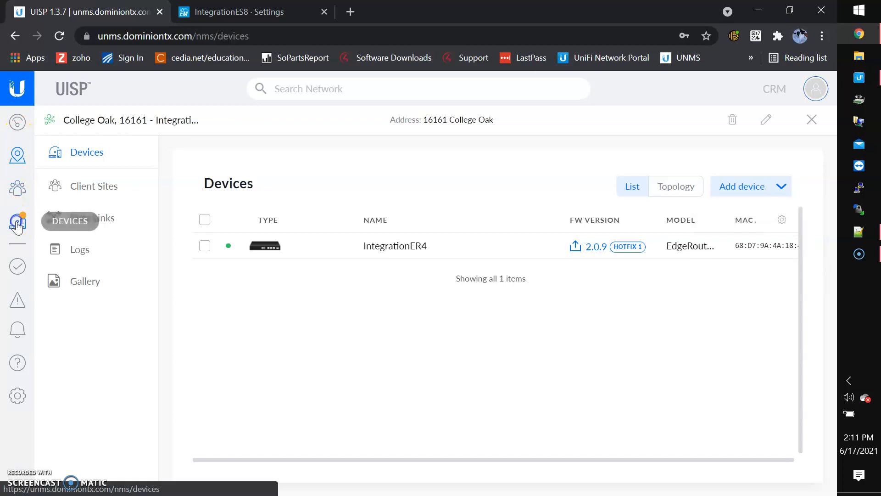
click(123, 195)
text(integration)
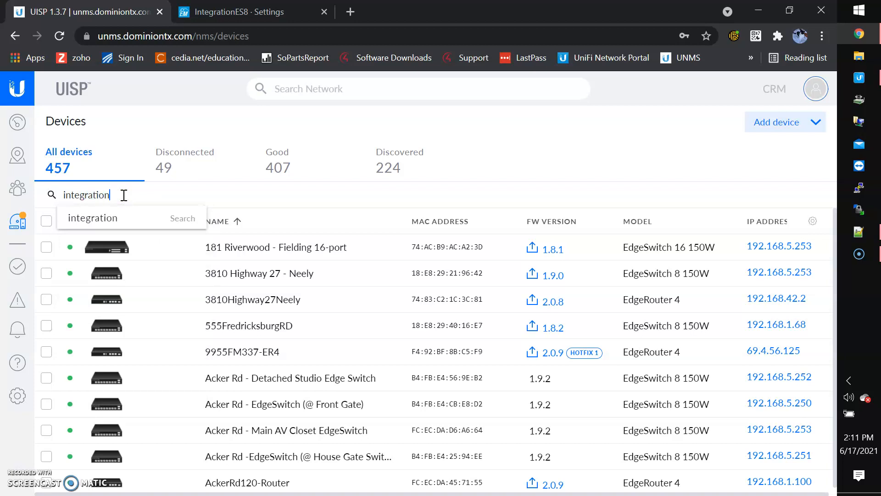
key(Return)
click(393, 332)
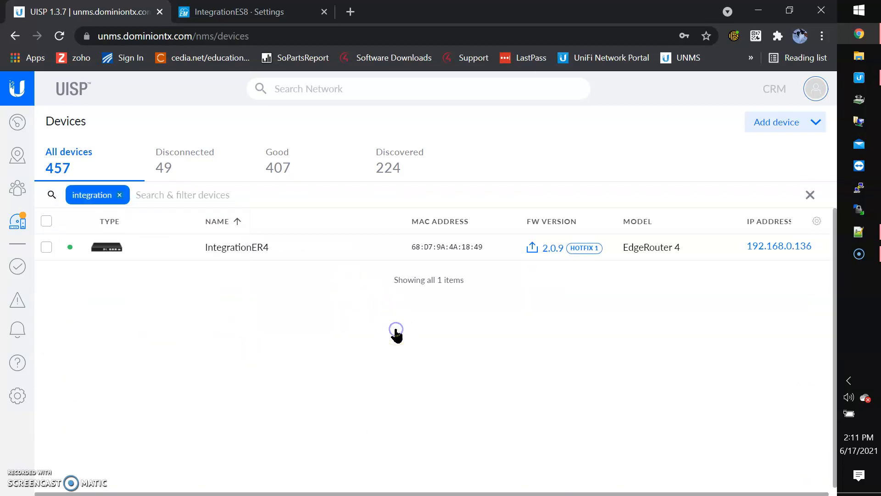
click(256, 10)
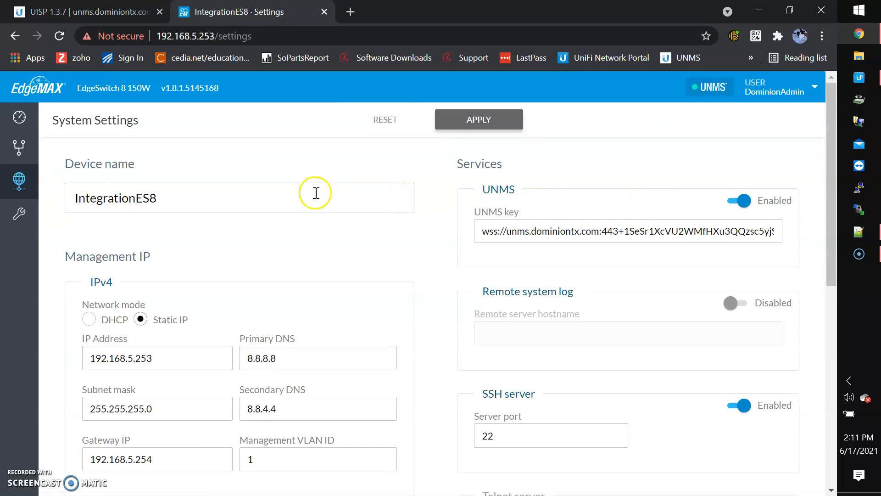
click(103, 12)
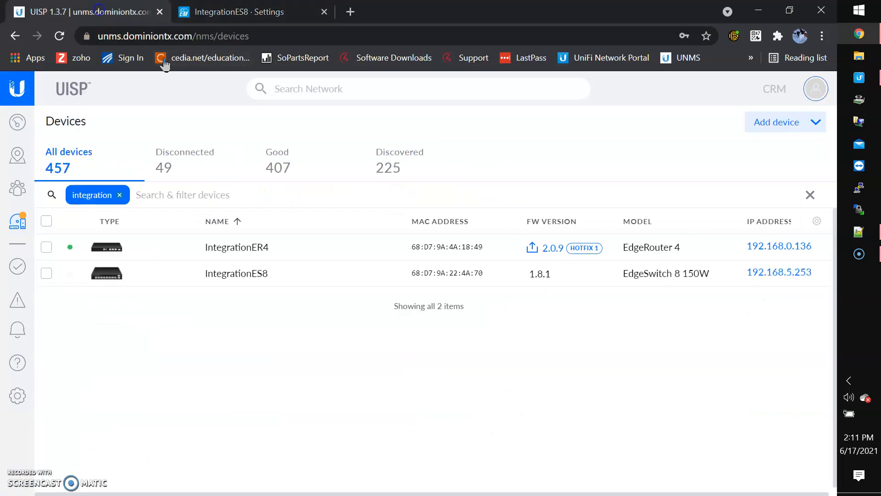
scroll(596, 292, right, 10)
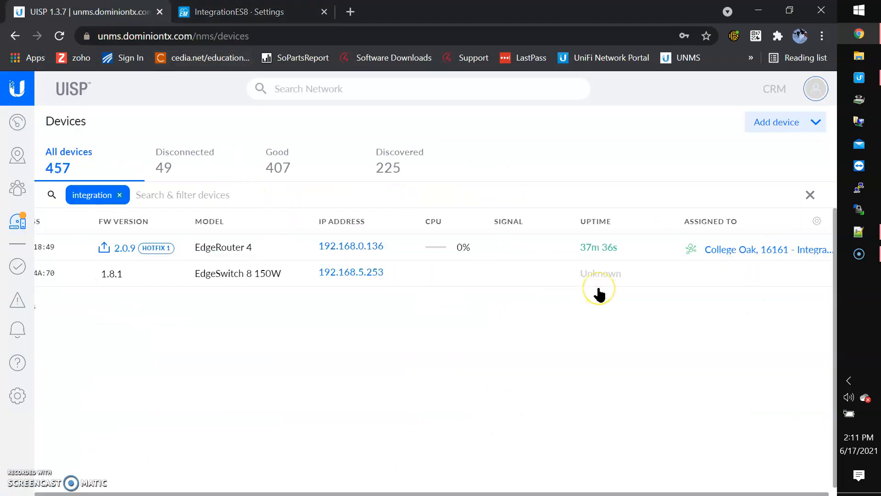
click(771, 284)
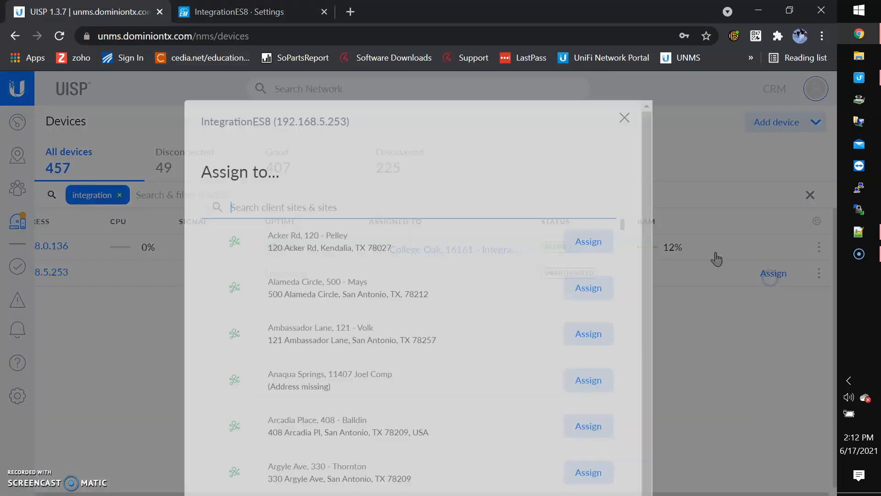
text(inte)
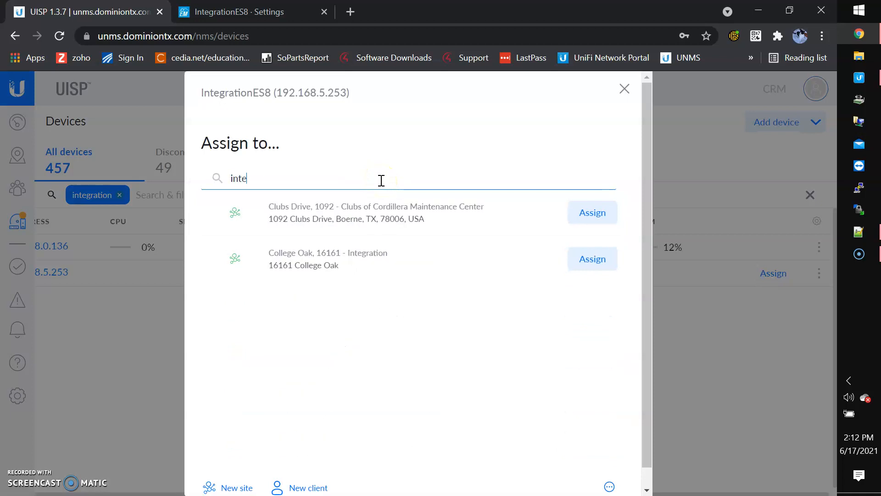
click(605, 260)
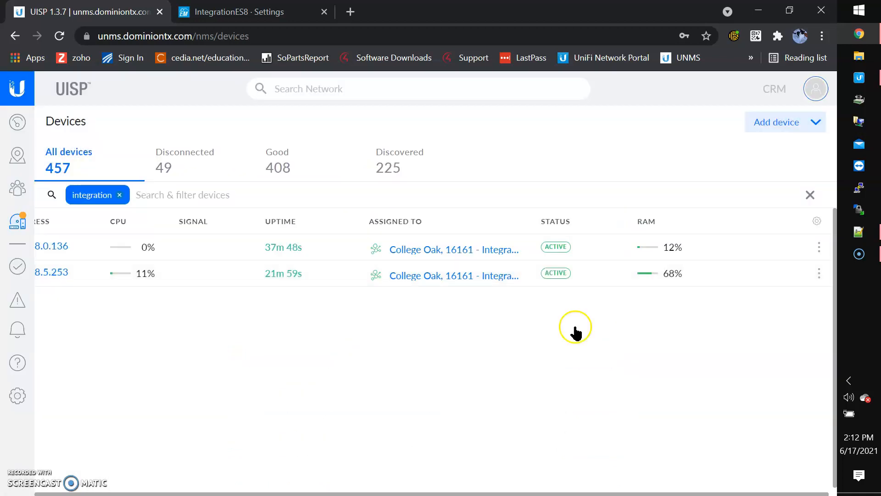
click(334, 89)
text(integration)
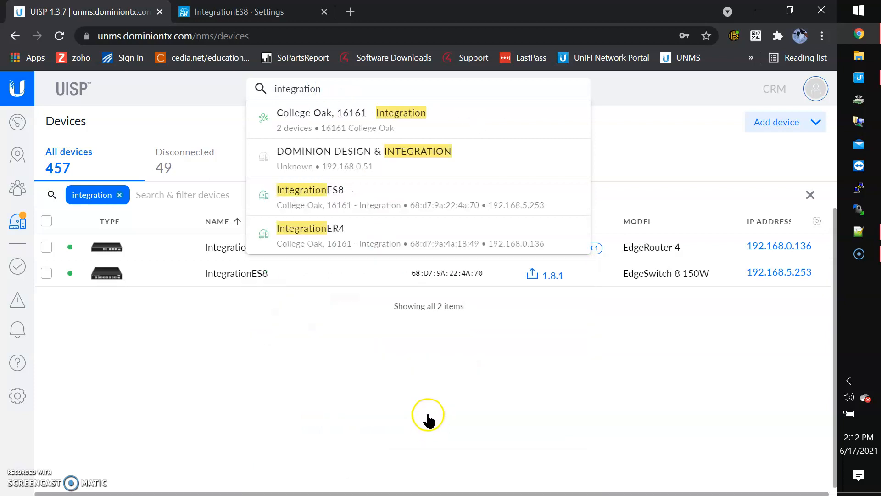
click(406, 116)
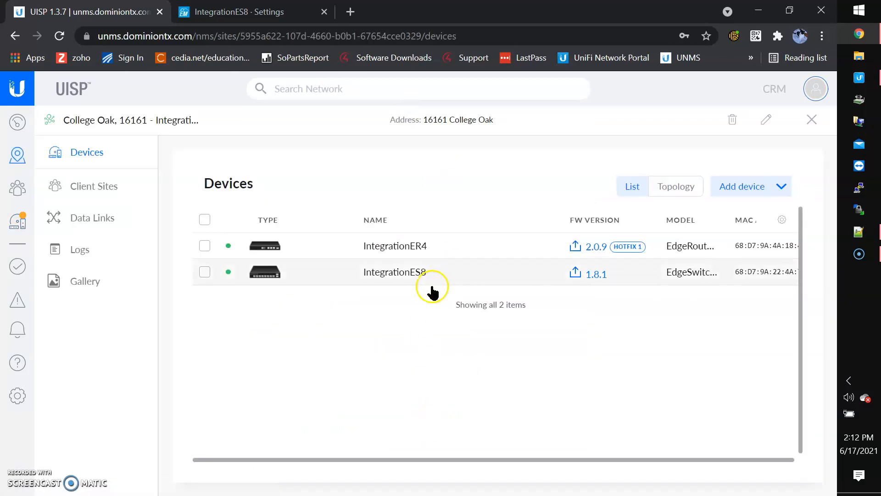
Scroll across the College Oak device list and check the switch settings tab.
scroll(522, 339, right, 5)
scroll(522, 341, right, 5)
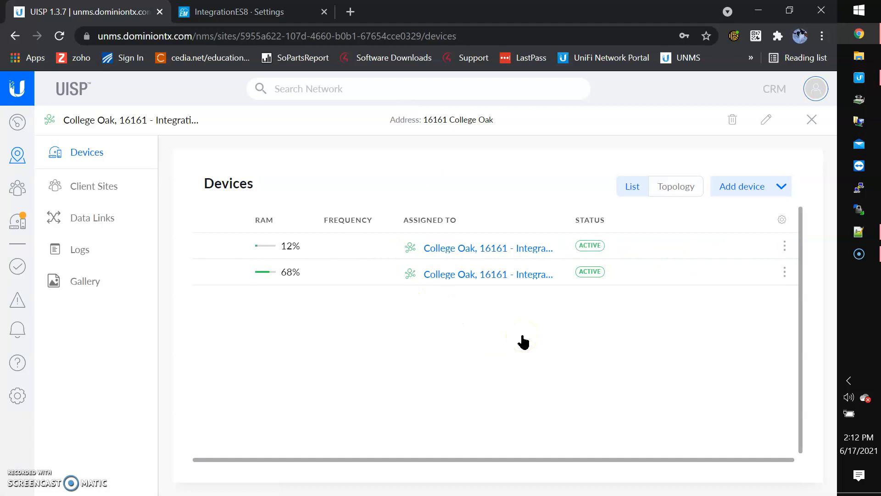
scroll(523, 342, left, 10)
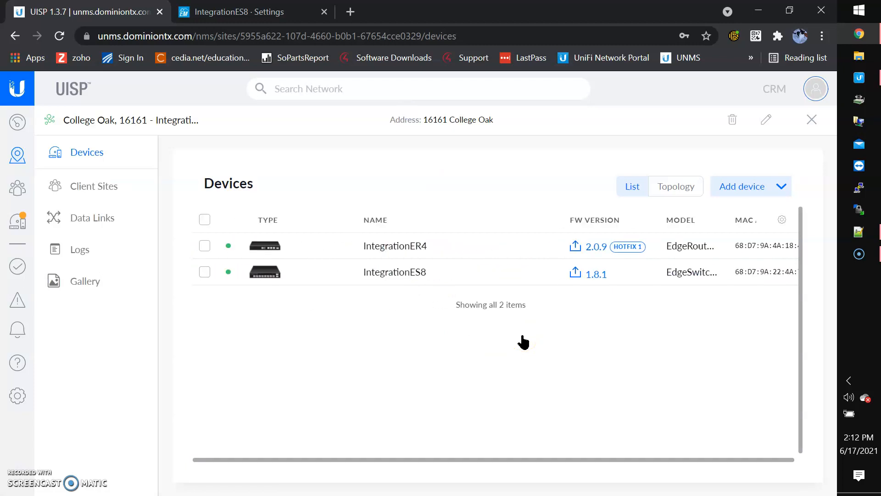
click(285, 11)
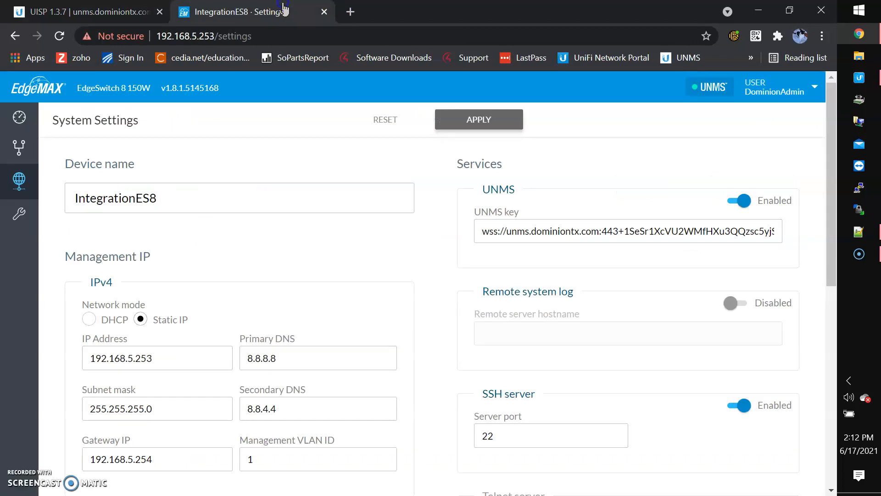
click(50, 11)
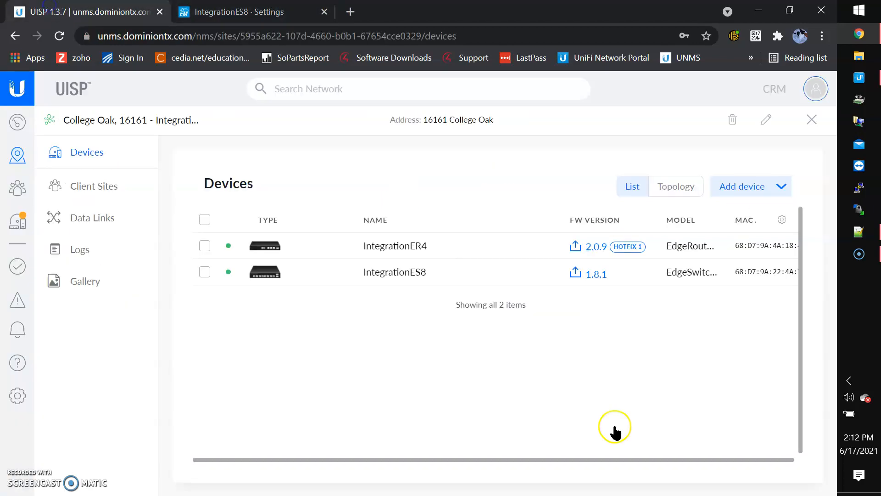
Review the IntegrationES8 System Settings page, scrolling down and back to the top.
click(215, 14)
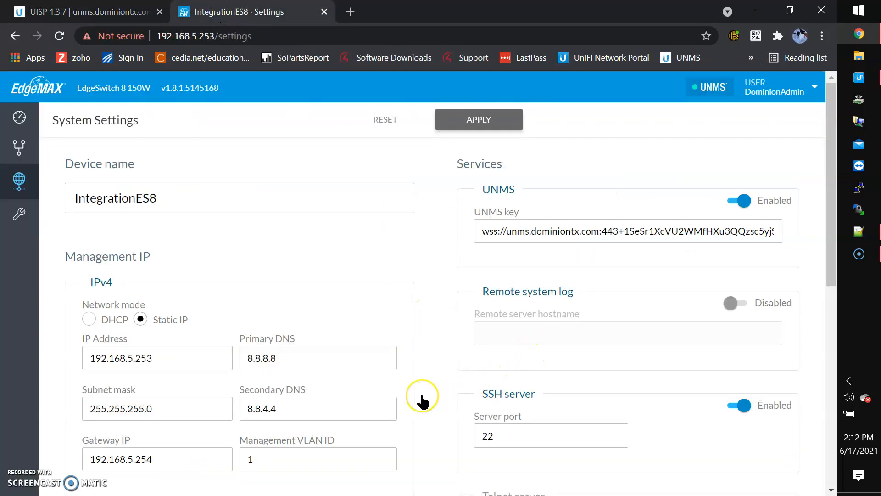
scroll(420, 399, down, 5)
scroll(423, 401, down, 3)
scroll(423, 402, up, 8)
Open the legacy interface and log in with the saved admin user name and password.
click(783, 87)
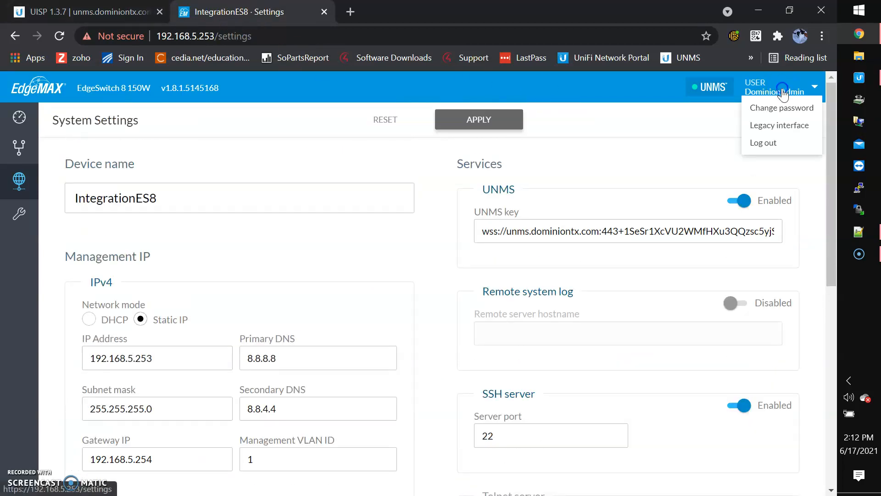
click(783, 126)
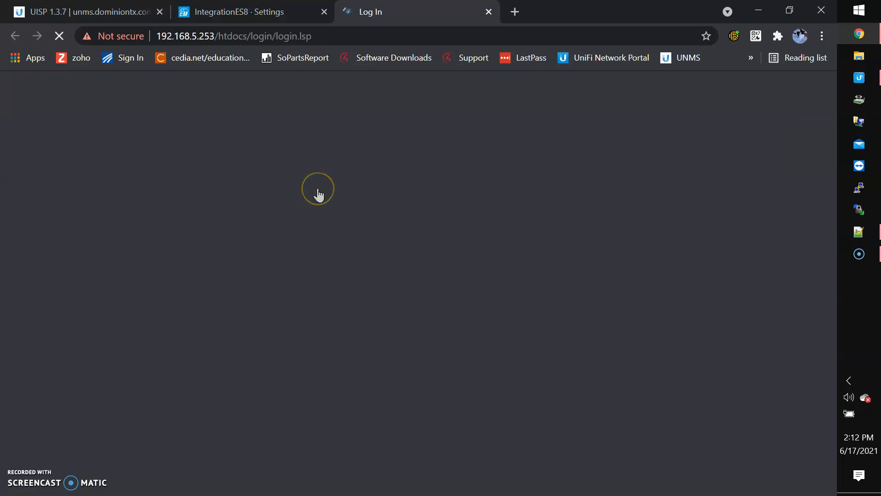
text(DominionAdmin)
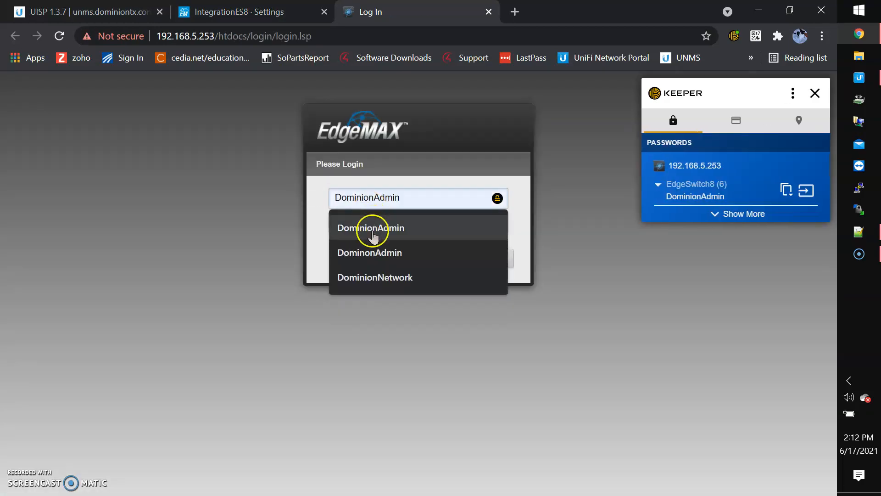
click(370, 230)
click(372, 222)
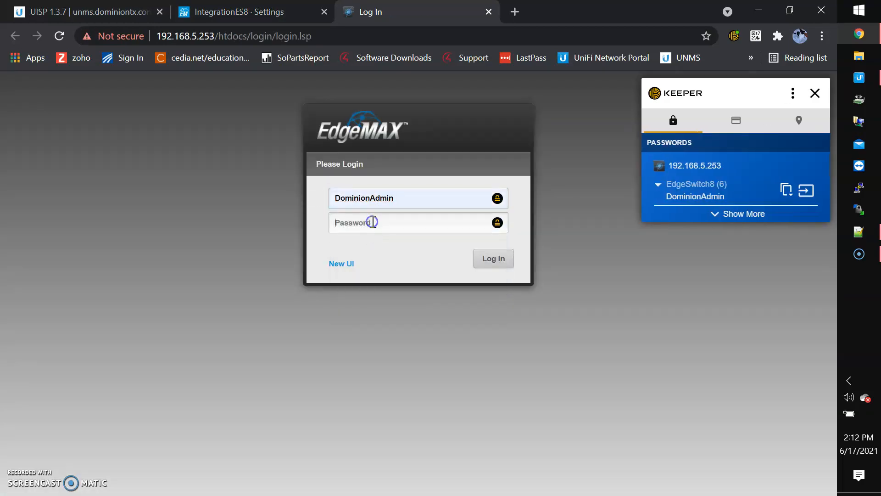
click(494, 259)
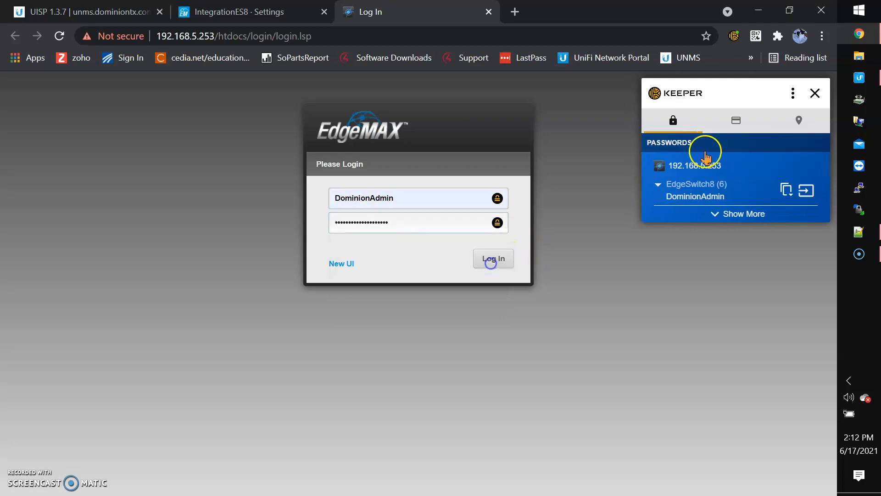
click(813, 95)
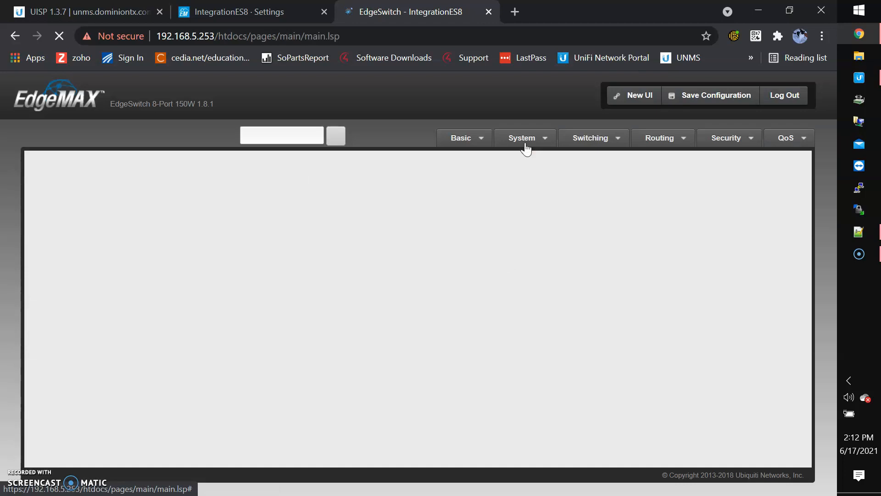
click(531, 144)
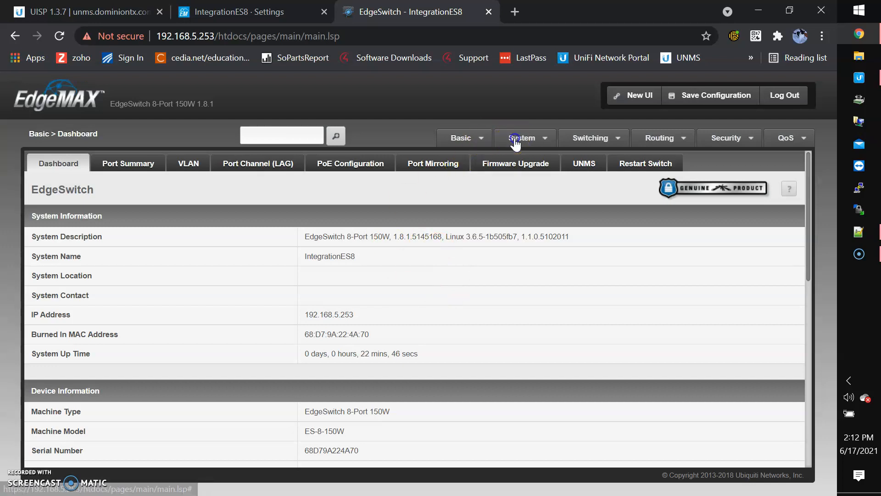
Review firmware images under Configuration and Upgrade, cancelling the upload dialog and applying settings.
click(521, 138)
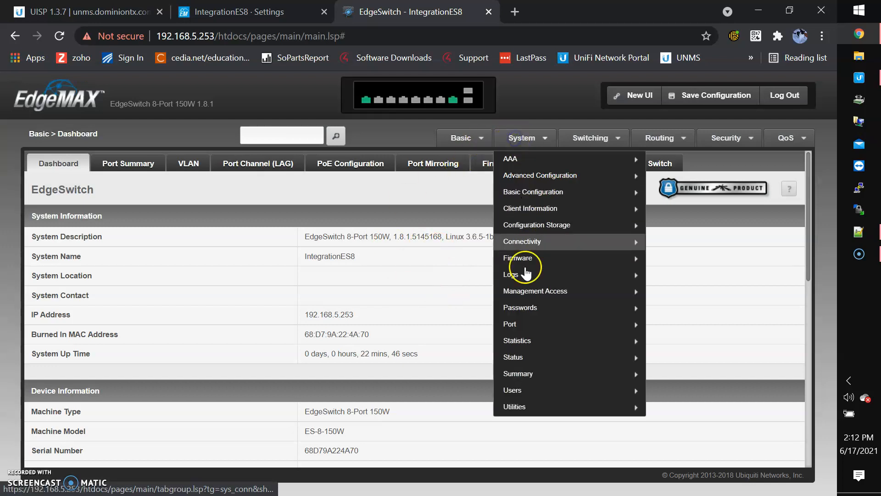
mouse_move(541, 260)
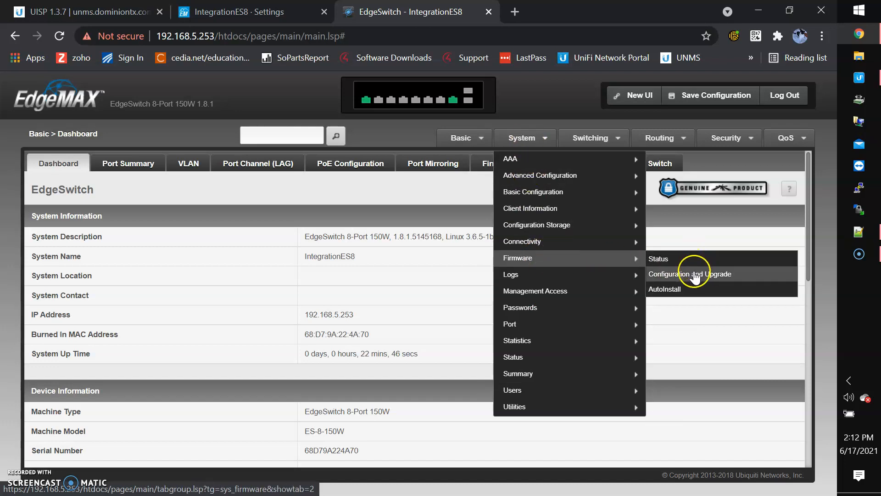
click(694, 274)
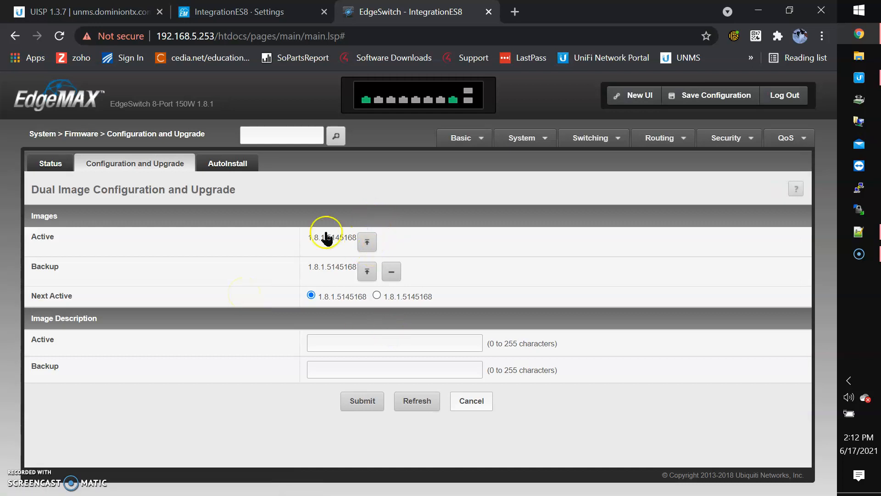
click(366, 245)
click(393, 240)
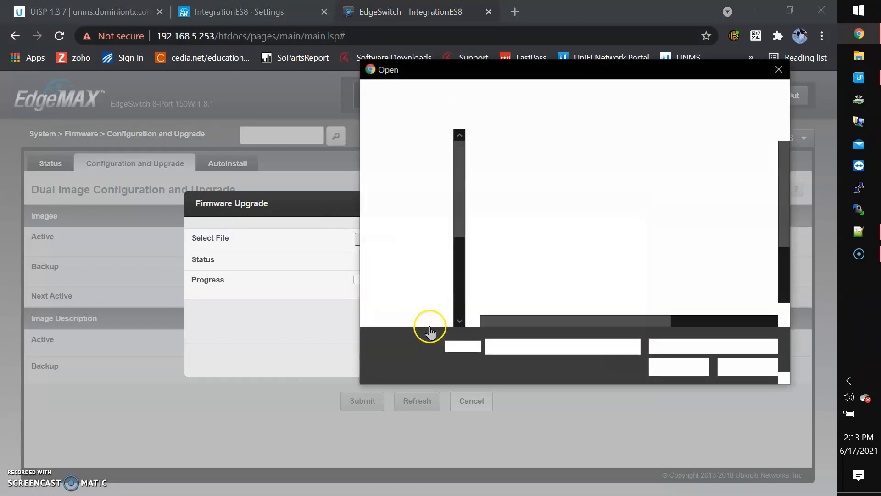
click(779, 69)
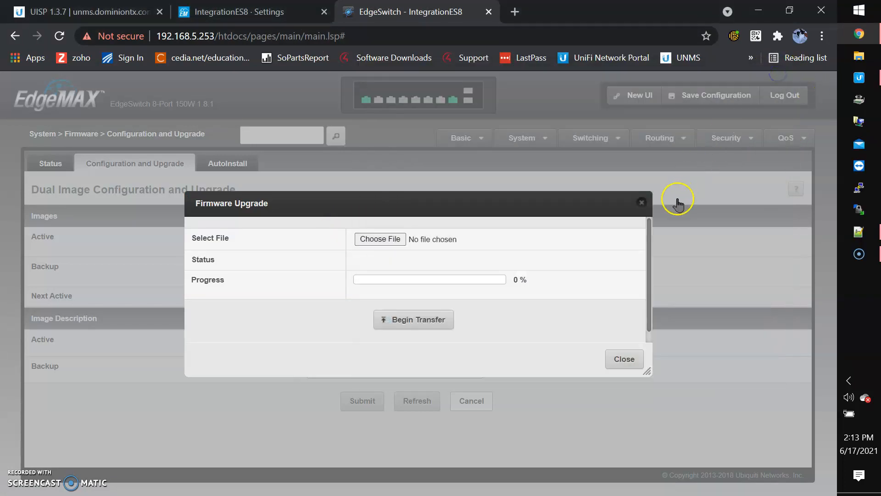
click(642, 203)
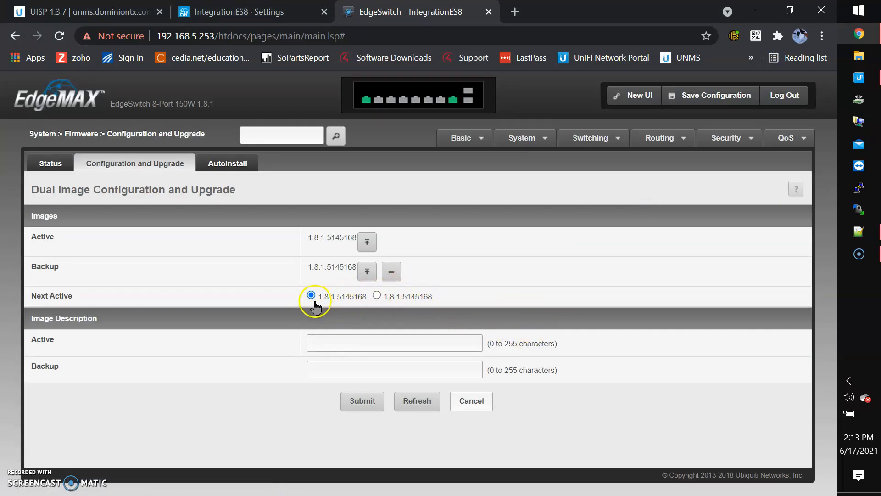
click(379, 404)
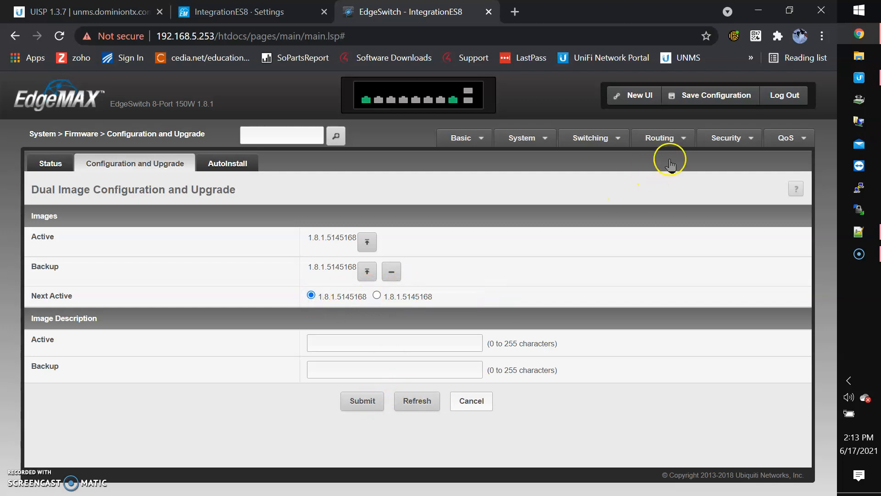
Start the IntegrationES8 upgrade to firmware 1.8.1 from the UISP College Oak device list.
click(523, 136)
mouse_move(568, 364)
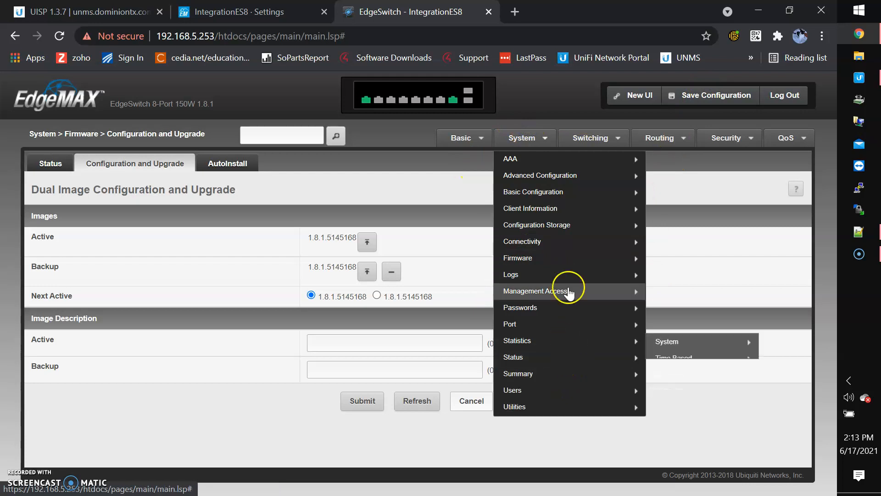
click(485, 142)
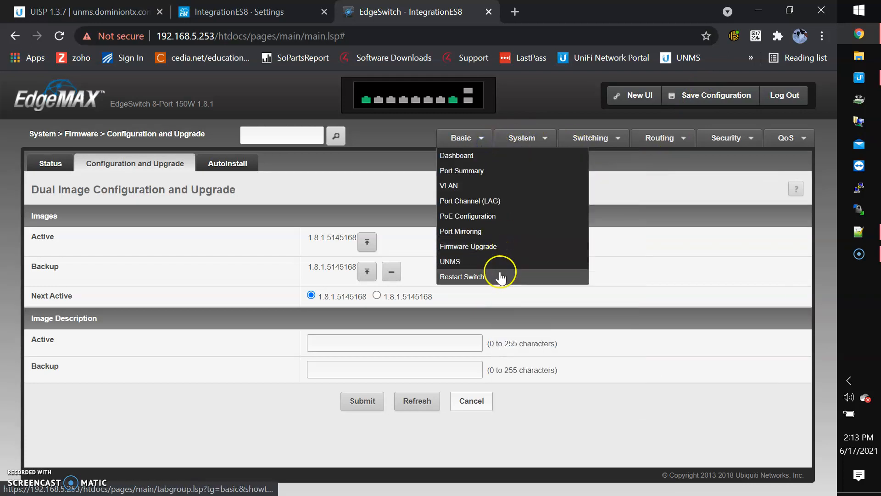
click(657, 254)
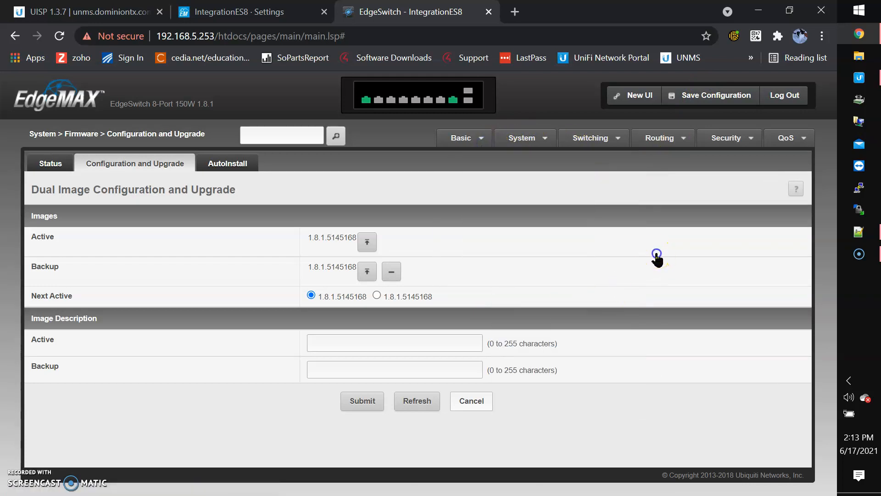
click(78, 12)
click(598, 274)
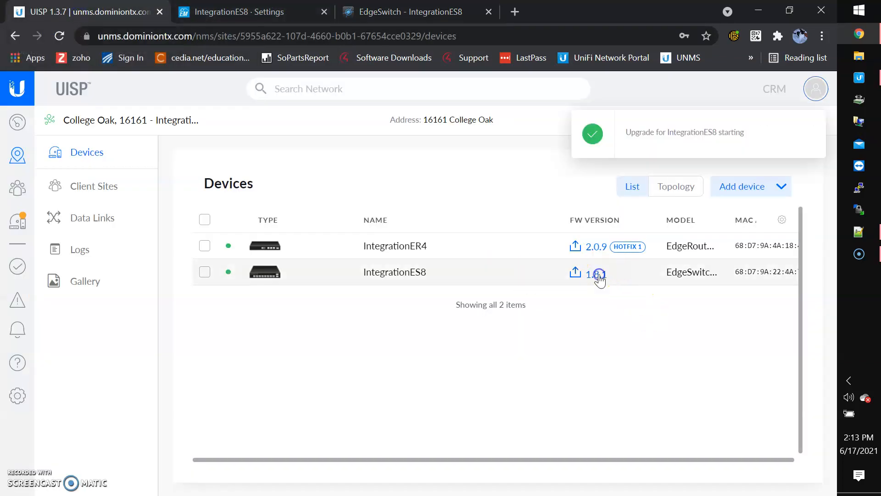